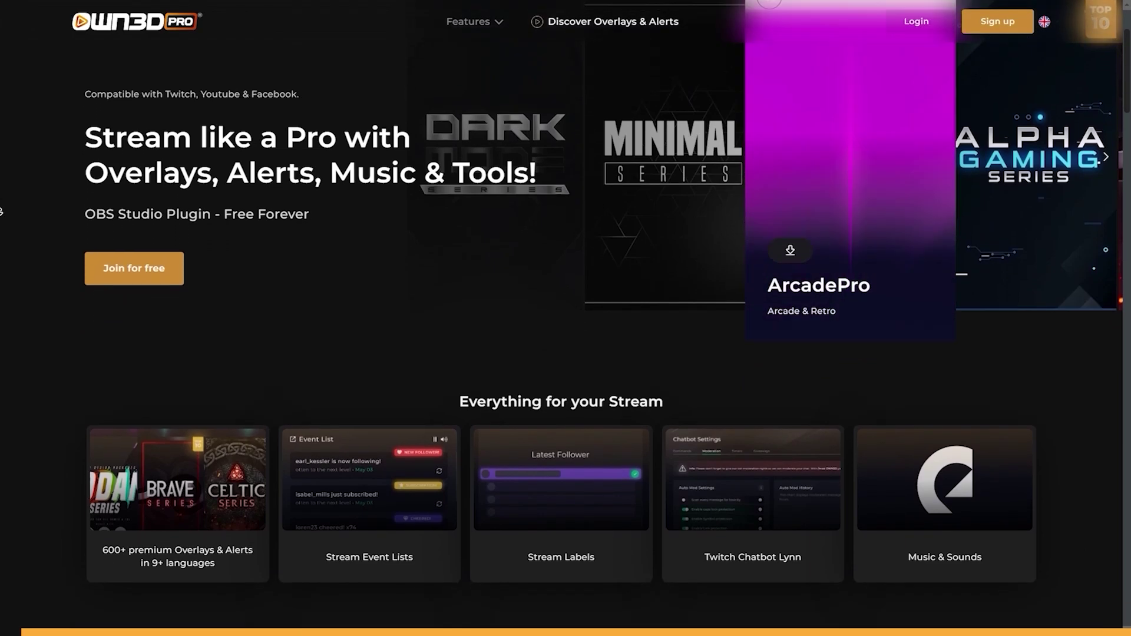
Scroll down the OWN3D Pro homepage toward the Visuals & Sound Alerts extension.
{"action": "scroll", "coordinate": [1, 211], "scroll_direction": "down", "scroll_amount": 2}
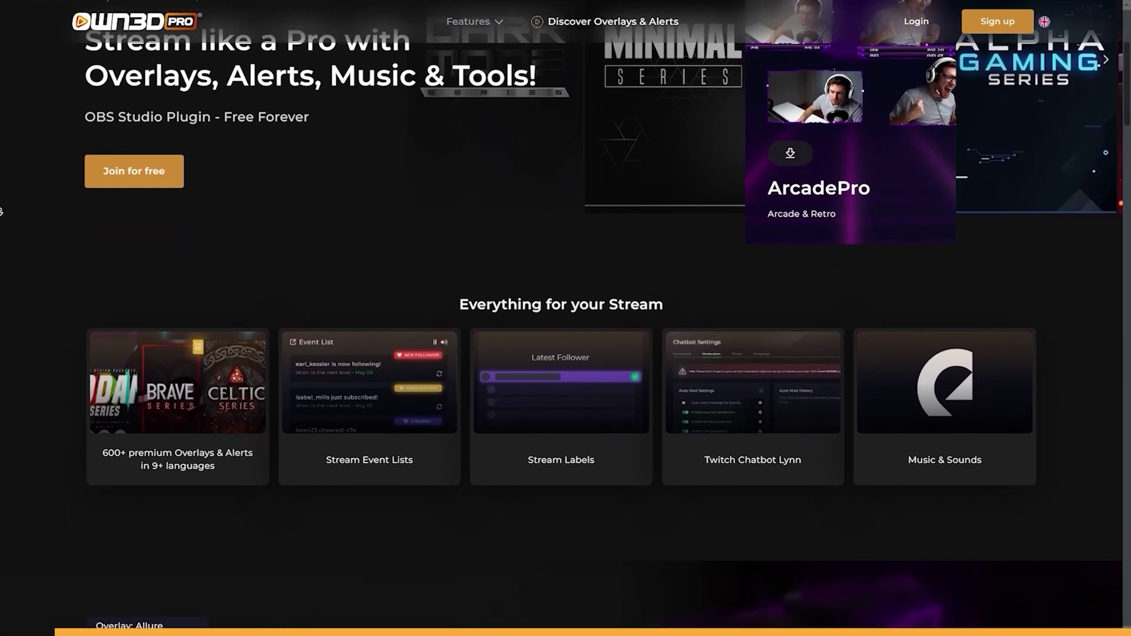
{"action": "scroll", "coordinate": [2, 211], "scroll_direction": "down", "scroll_amount": 2}
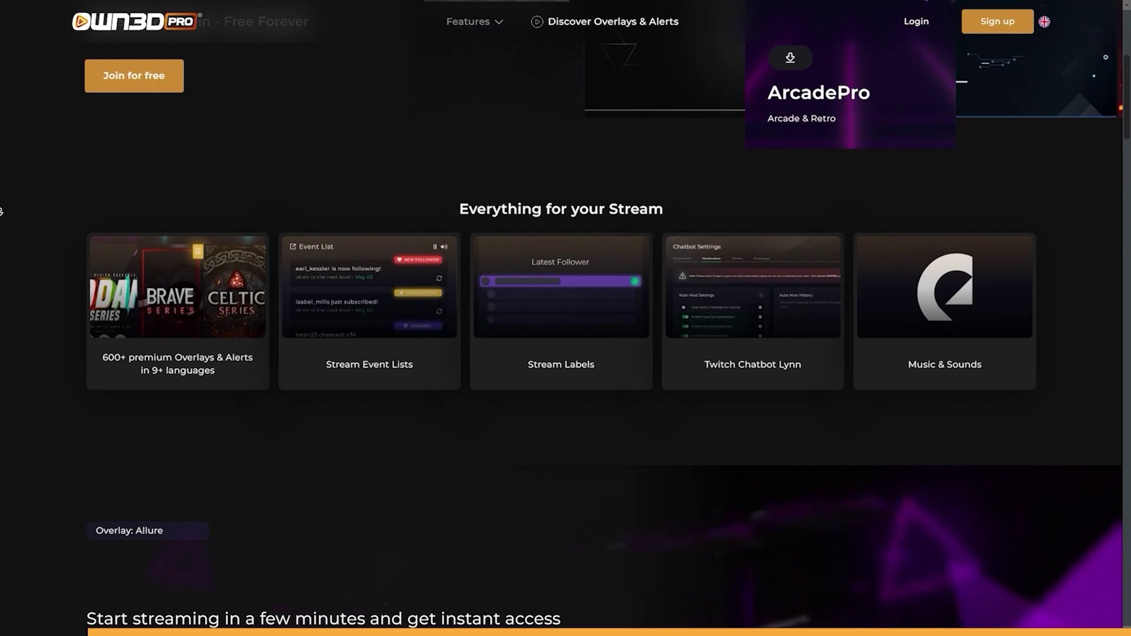
{"action": "scroll", "coordinate": [2, 211], "scroll_direction": "down", "scroll_amount": 1}
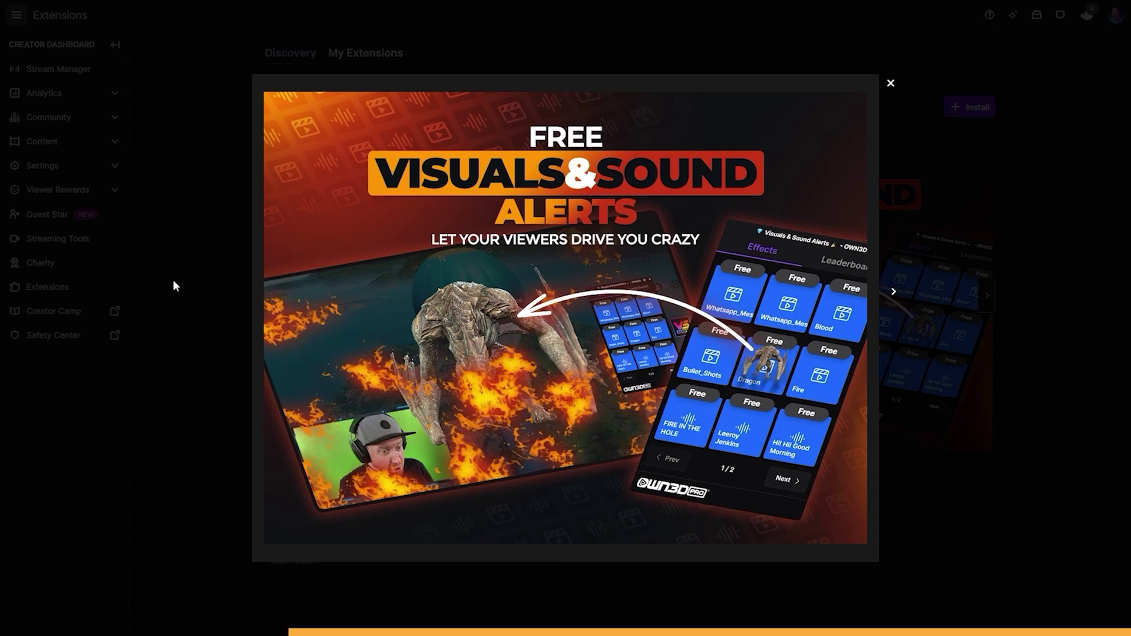
Close the promo image, install Visuals & Sound Alerts, and advance OWN3D setup to the visuals step.
{"action": "left_click", "coordinate": [172, 279]}
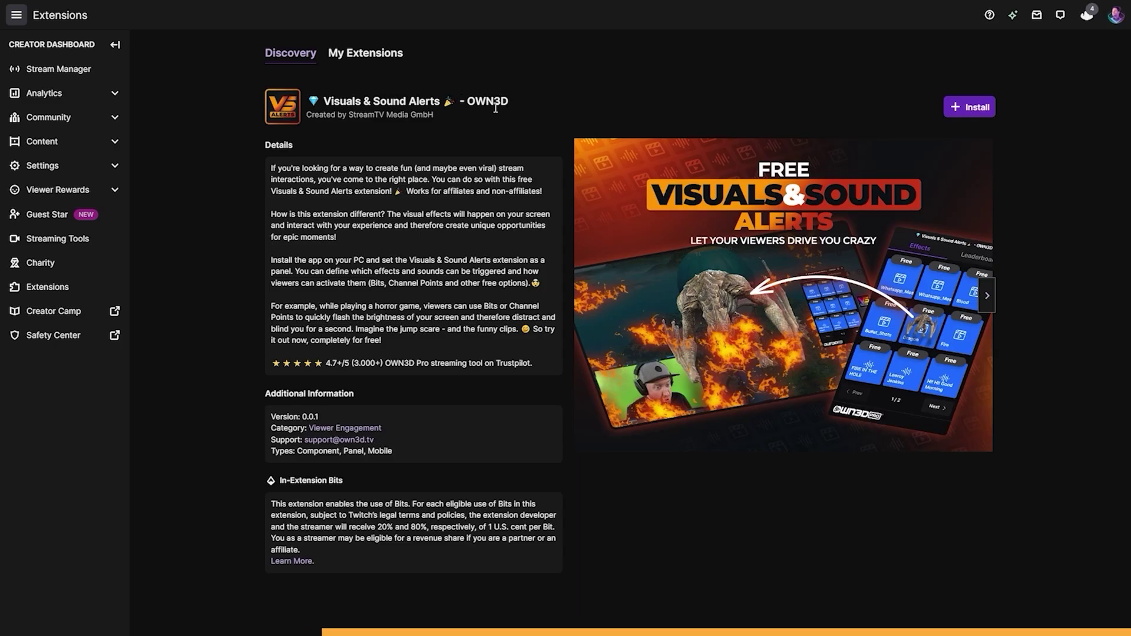
{"action": "left_click", "coordinate": [979, 109]}
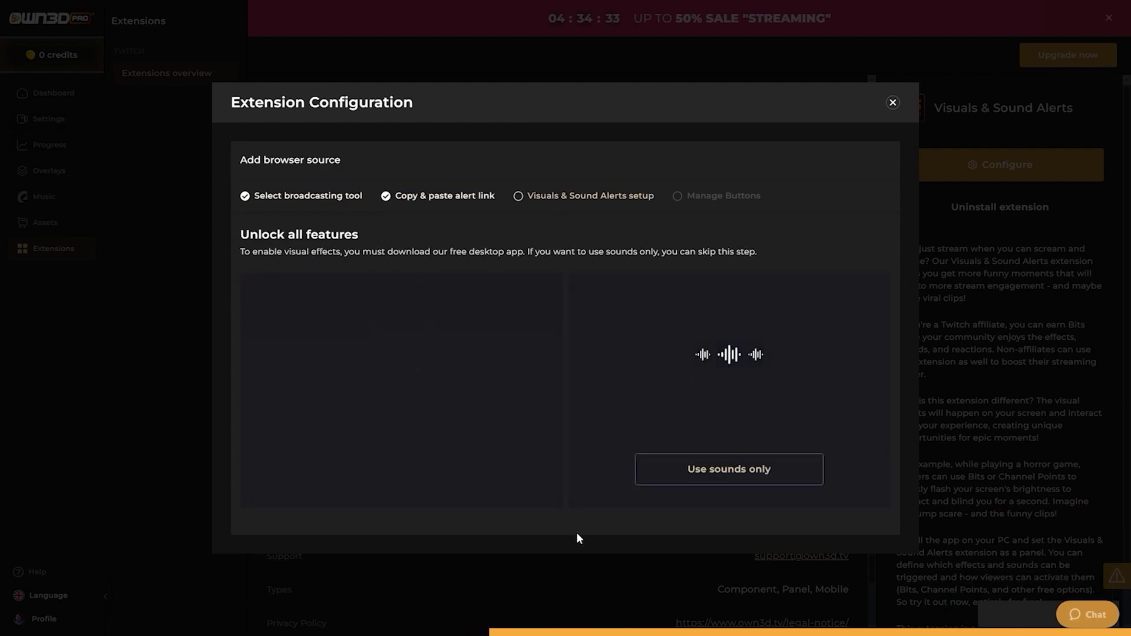
{"action": "left_click", "coordinate": [392, 475]}
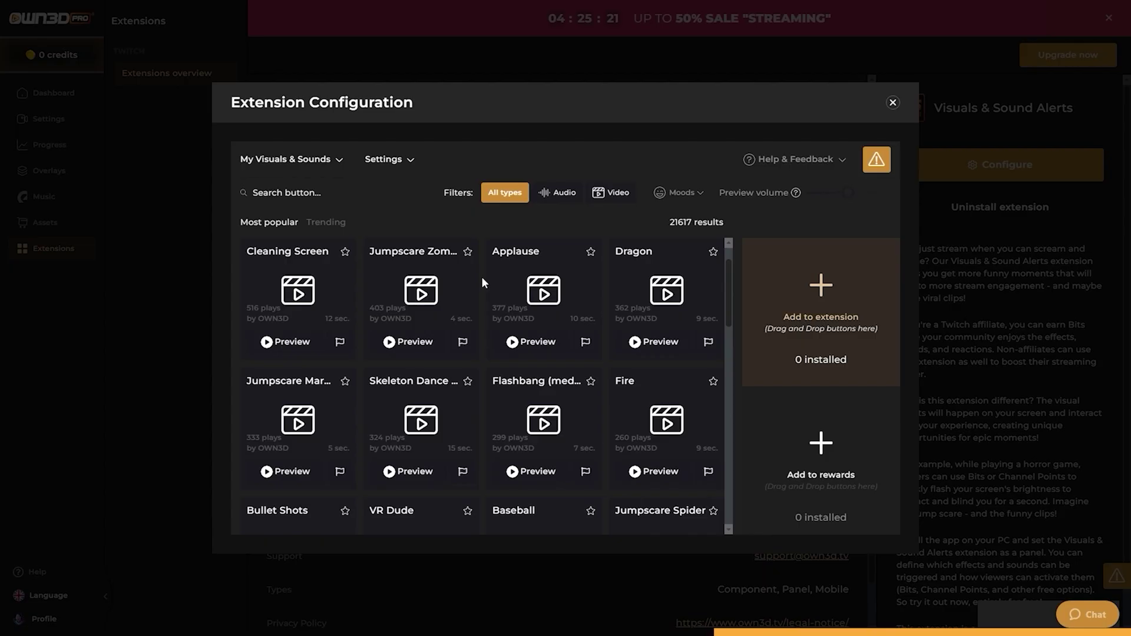
Add Fire and further video effect tiles to the alerts extension, previewing the Dragon effect.
{"action": "scroll", "coordinate": [482, 278], "scroll_direction": "down", "scroll_amount": 2}
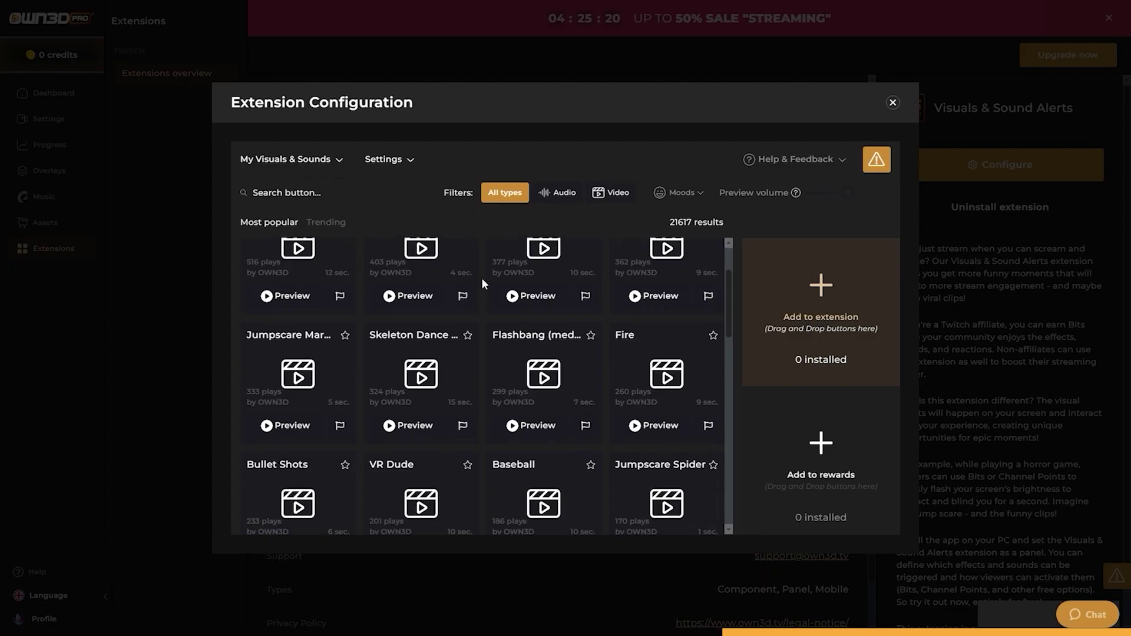
{"action": "left_click_drag", "start_coordinate": [631, 477], "coordinate": [622, 487]}
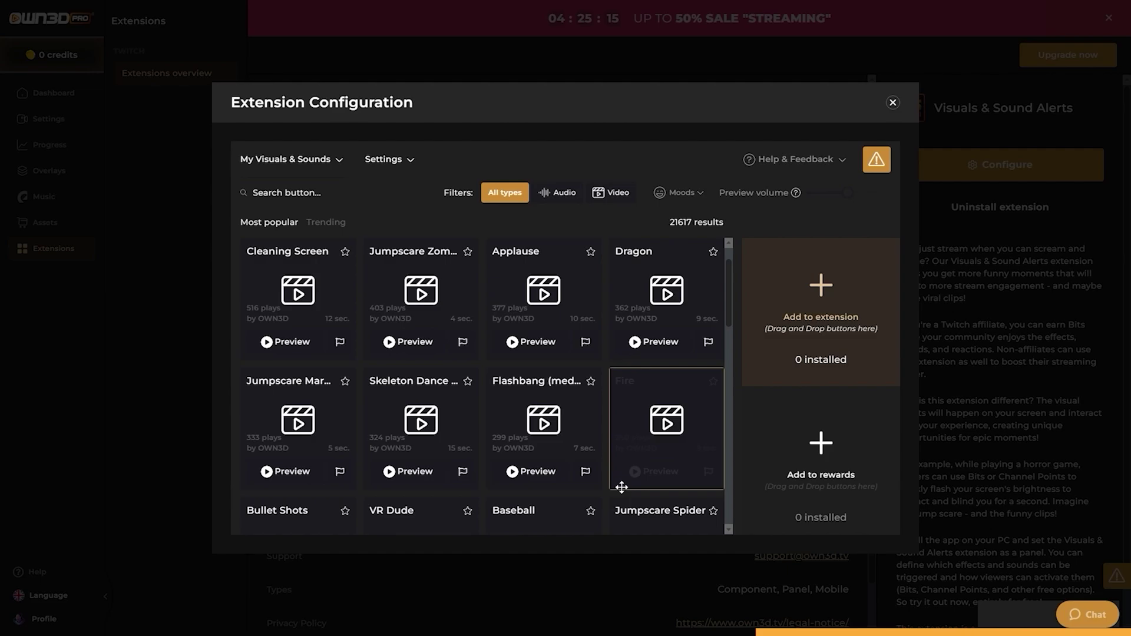
{"action": "left_click", "coordinate": [635, 343]}
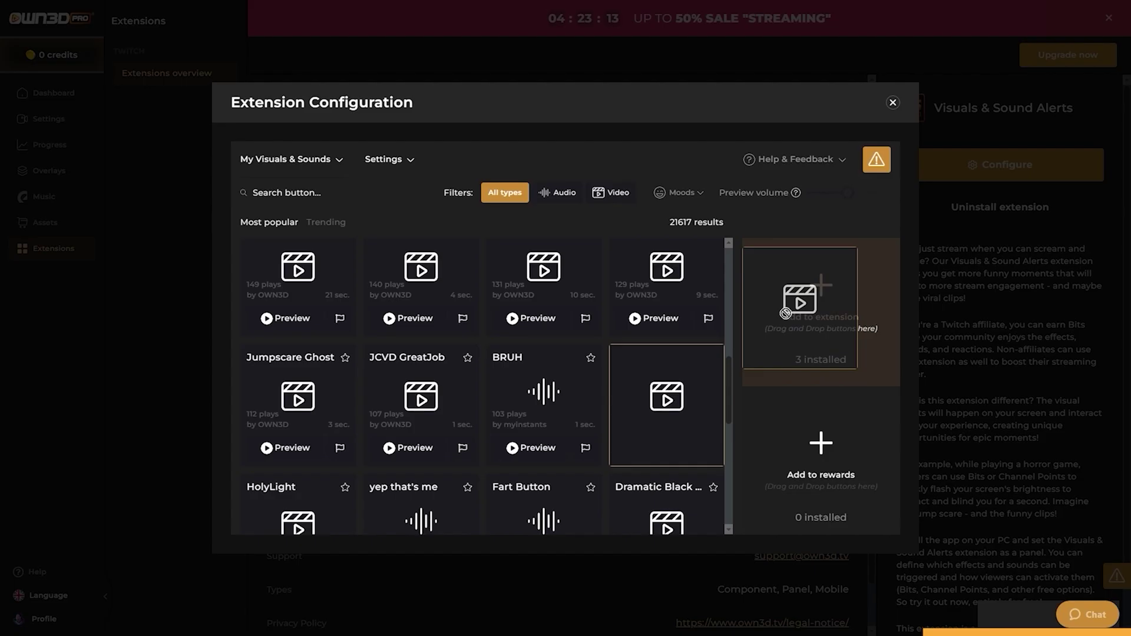
{"action": "left_click_drag", "start_coordinate": [796, 303], "coordinate": [801, 331]}
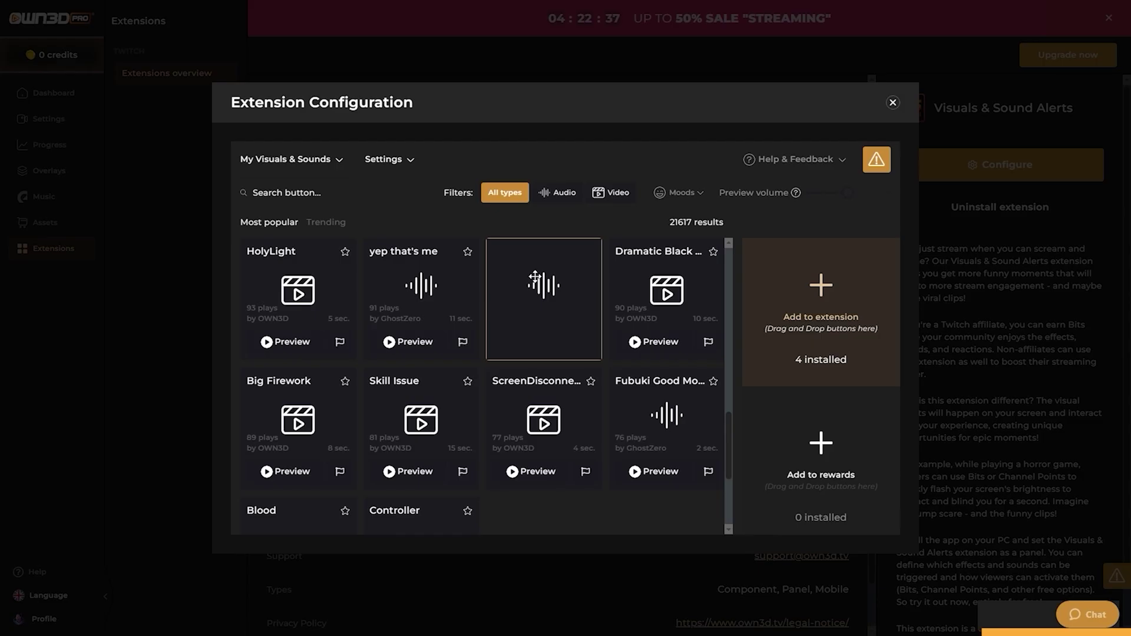
{"action": "left_click_drag", "start_coordinate": [669, 400], "coordinate": [819, 439]}
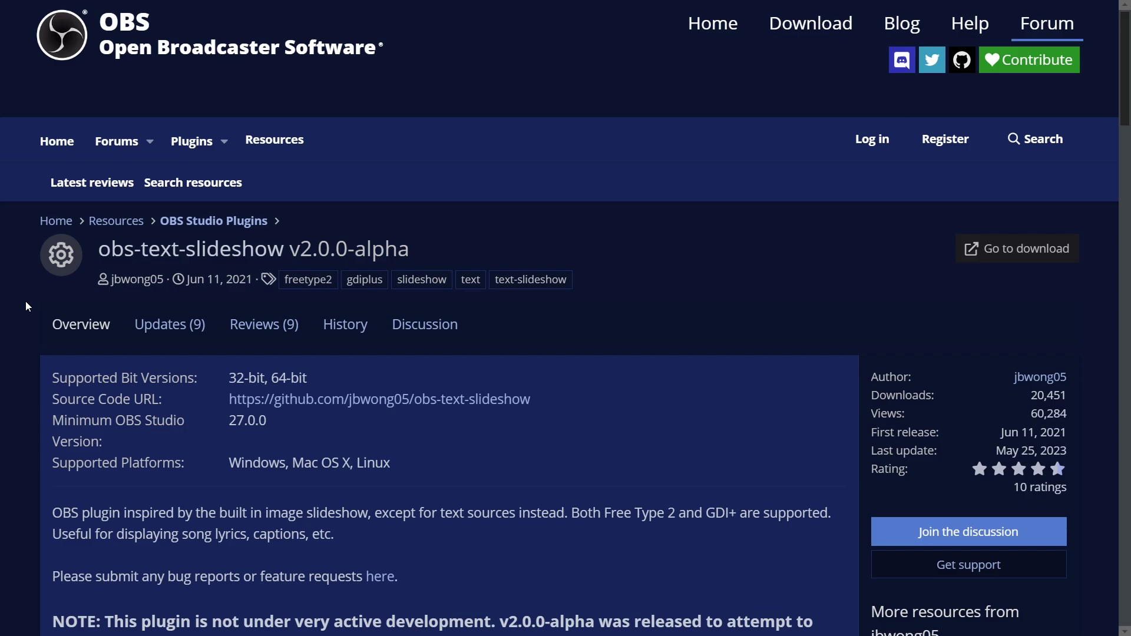
Scroll the GitHub release to its Assets and highlight the Windows plugin install path.
{"action": "scroll", "coordinate": [26, 302], "scroll_direction": "down", "scroll_amount": 1}
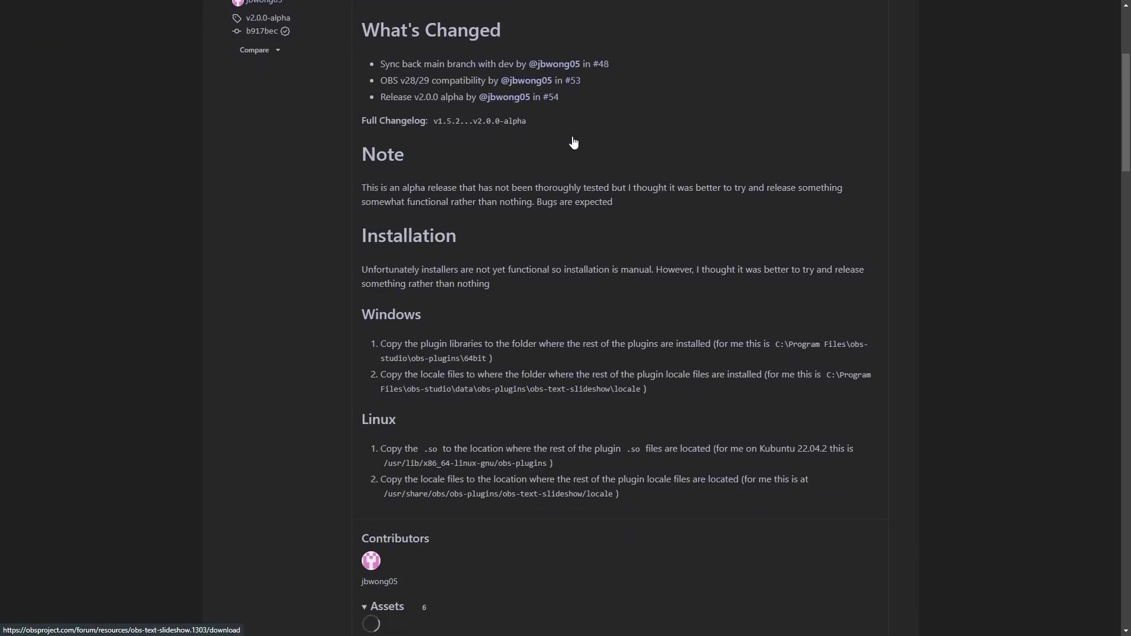
{"action": "scroll", "coordinate": [573, 143], "scroll_direction": "down", "scroll_amount": 4}
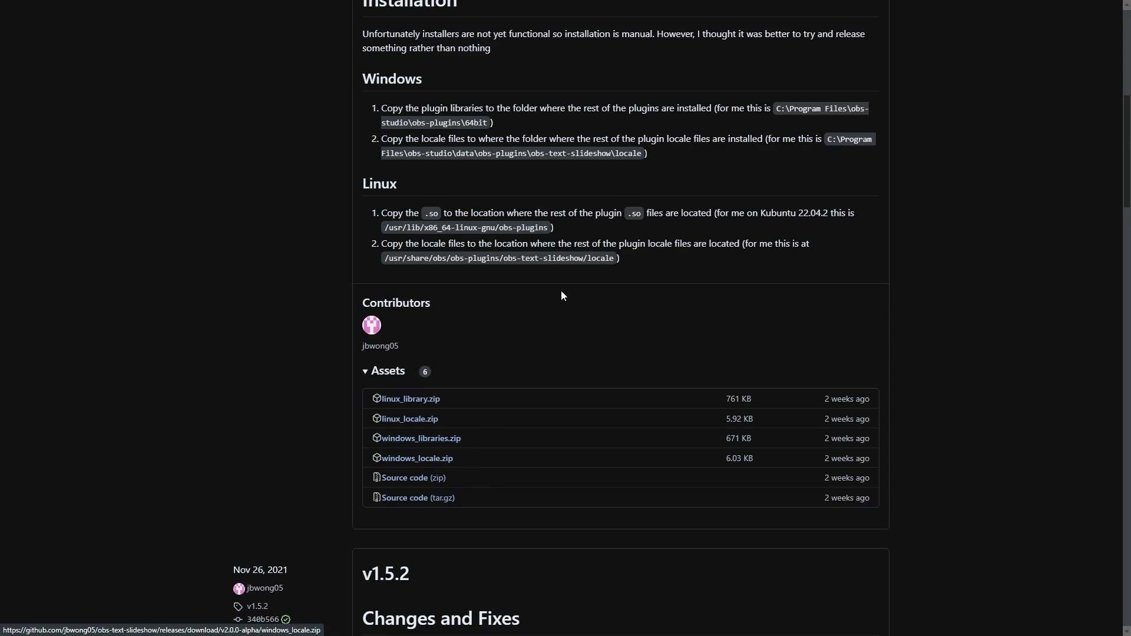
{"action": "scroll", "coordinate": [561, 295], "scroll_direction": "up", "scroll_amount": 2}
{"action": "left_click_drag", "start_coordinate": [779, 224], "coordinate": [775, 267]}
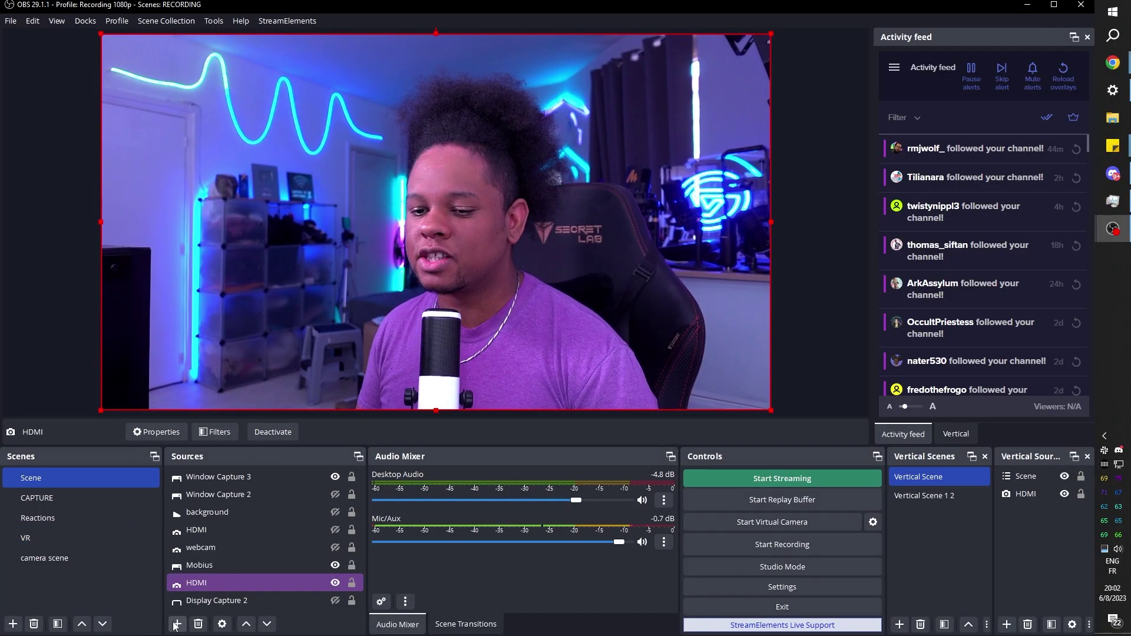
Choose TextGdiplusSlideshow from the Sources add list.
{"action": "left_click", "coordinate": [176, 624]}
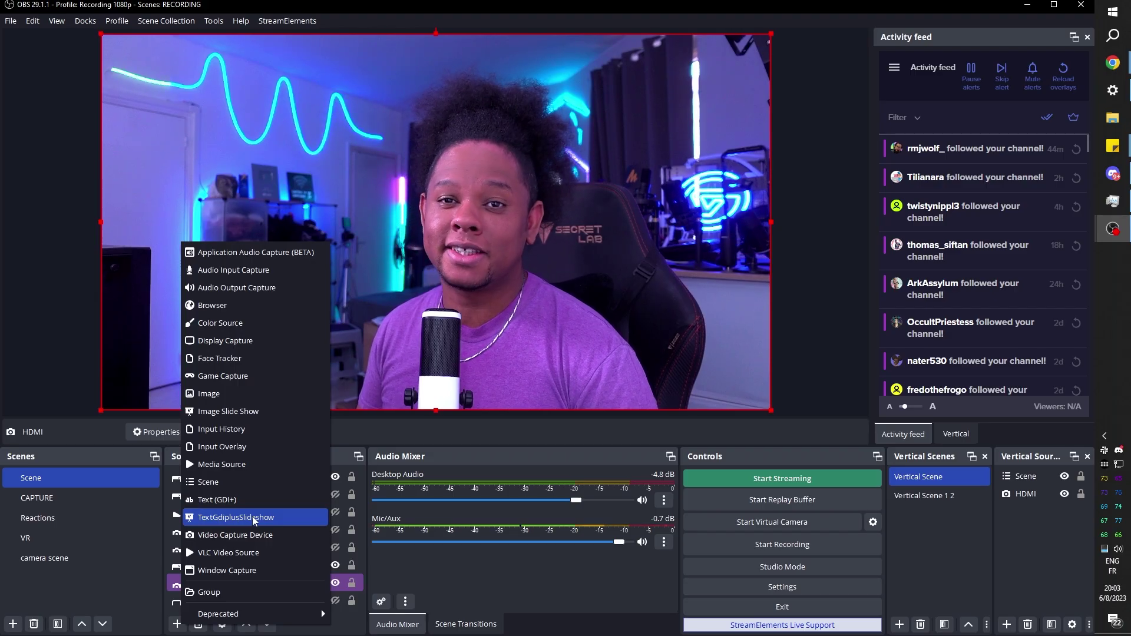
{"action": "left_click", "coordinate": [252, 517]}
Create the slideshow source, view sample text.txt's commands, then enable SlideShow.ReadFromSingleFile.
{"action": "left_click", "coordinate": [568, 398]}
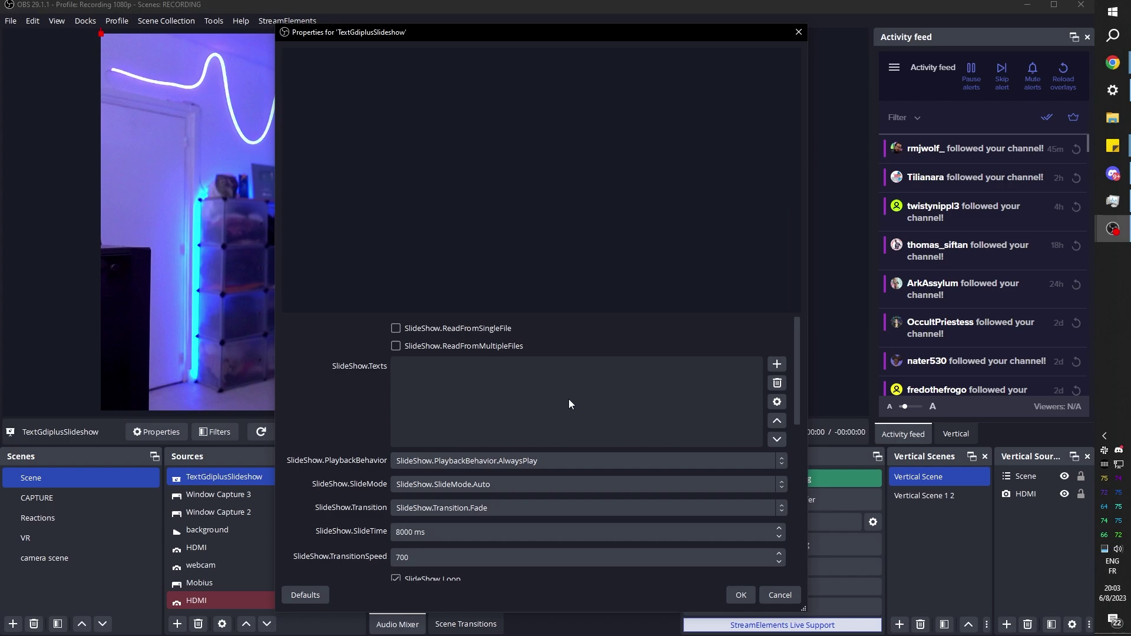
{"action": "left_click_drag", "start_coordinate": [405, 32], "coordinate": [634, 9]}
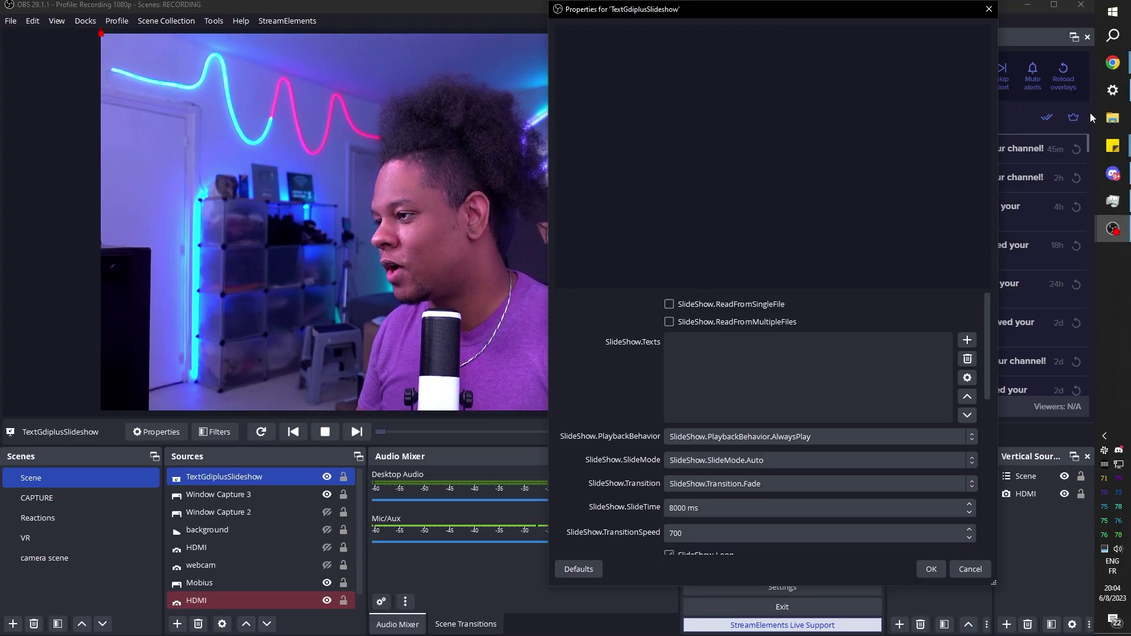
{"action": "left_click", "coordinate": [1112, 117]}
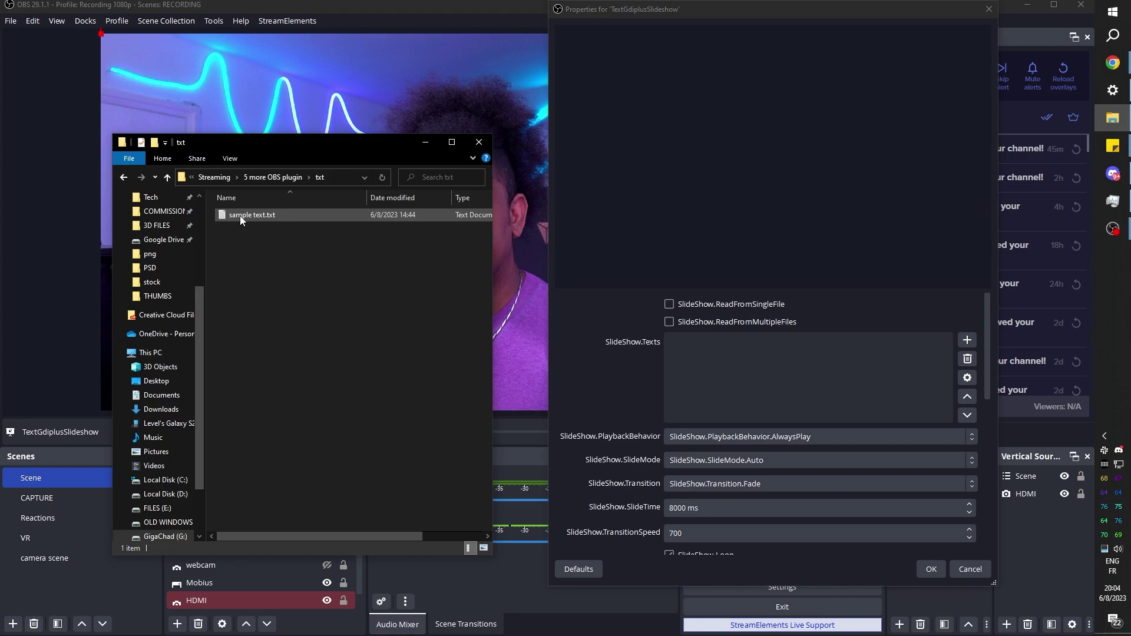
{"action": "double_click", "coordinate": [239, 216]}
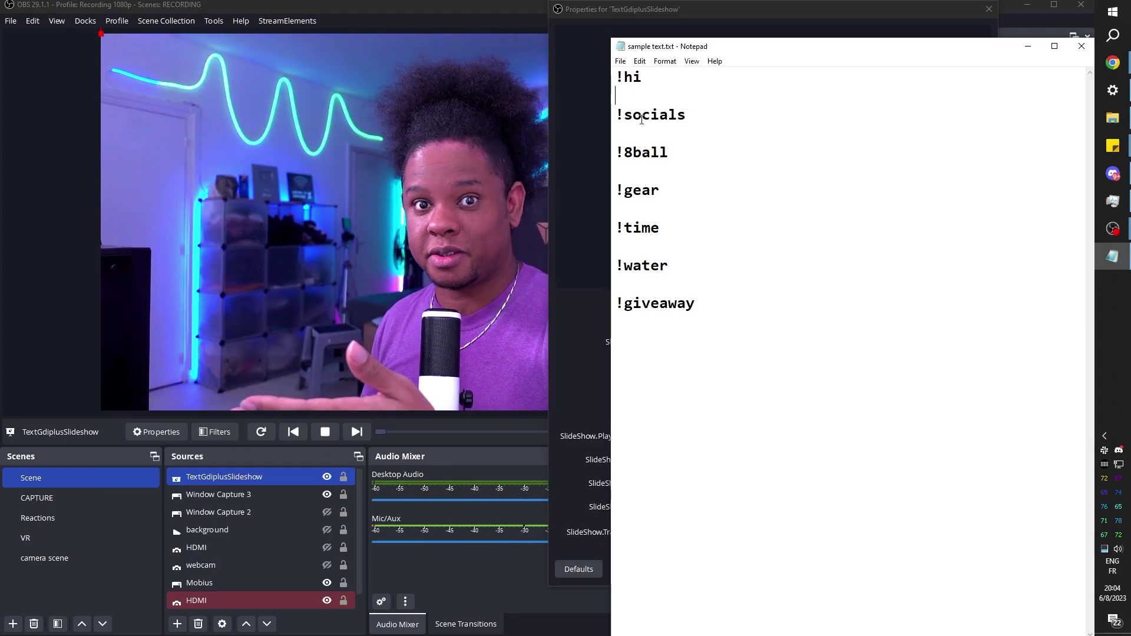
{"action": "left_click", "coordinate": [586, 66]}
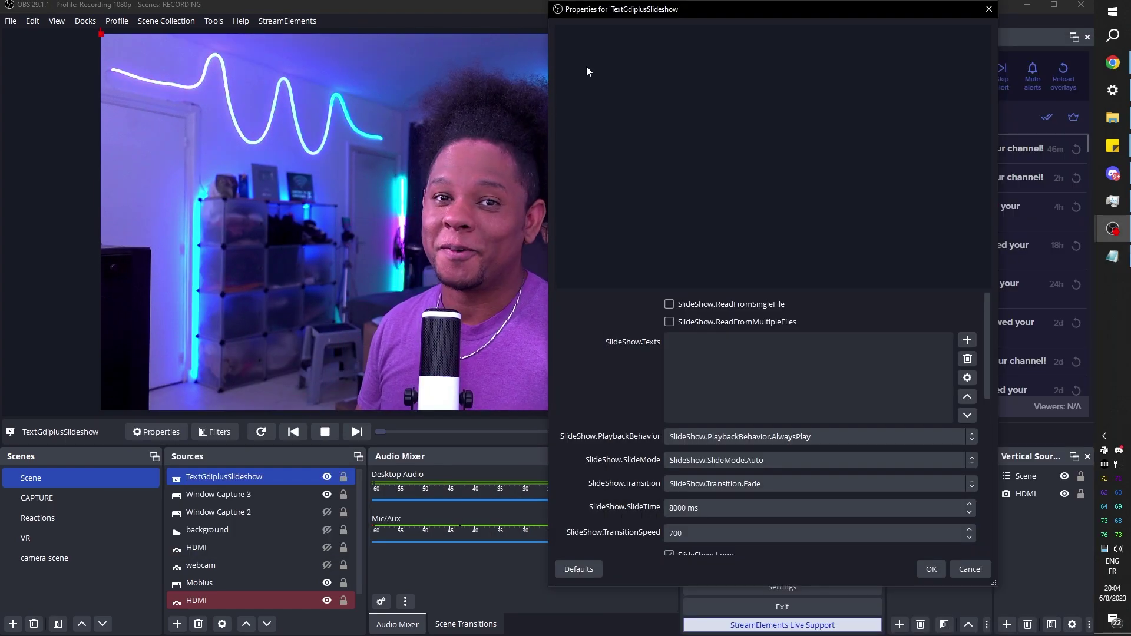
{"action": "left_click", "coordinate": [669, 304]}
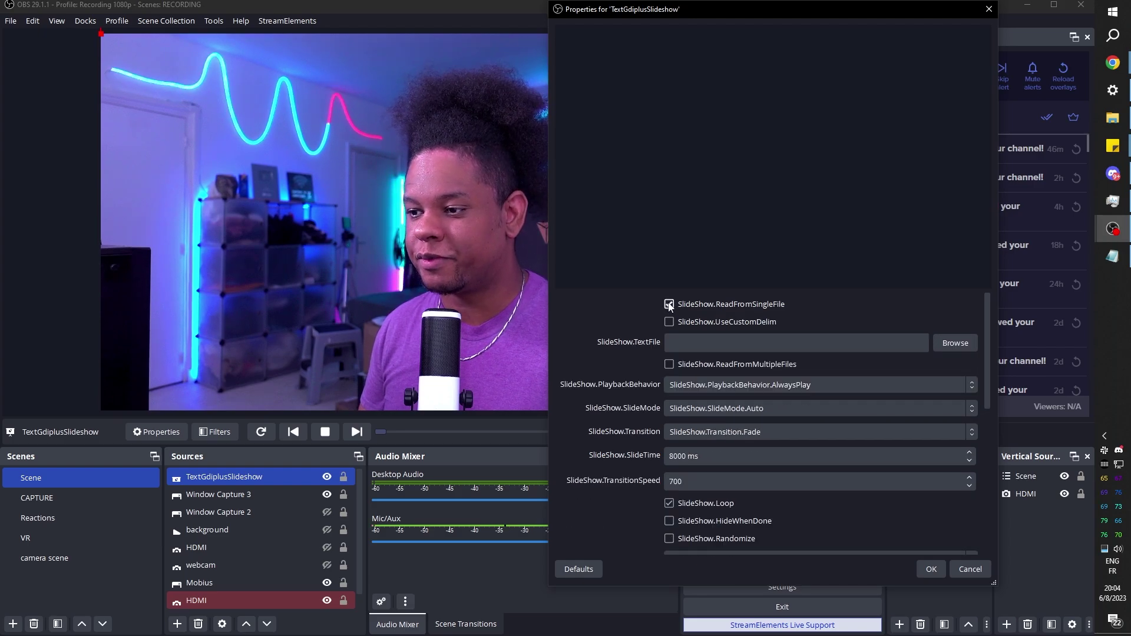
Point SlideShow.TextFile to sample text.txt so its commands cycle every 1000 ms.
{"action": "left_click", "coordinate": [955, 343]}
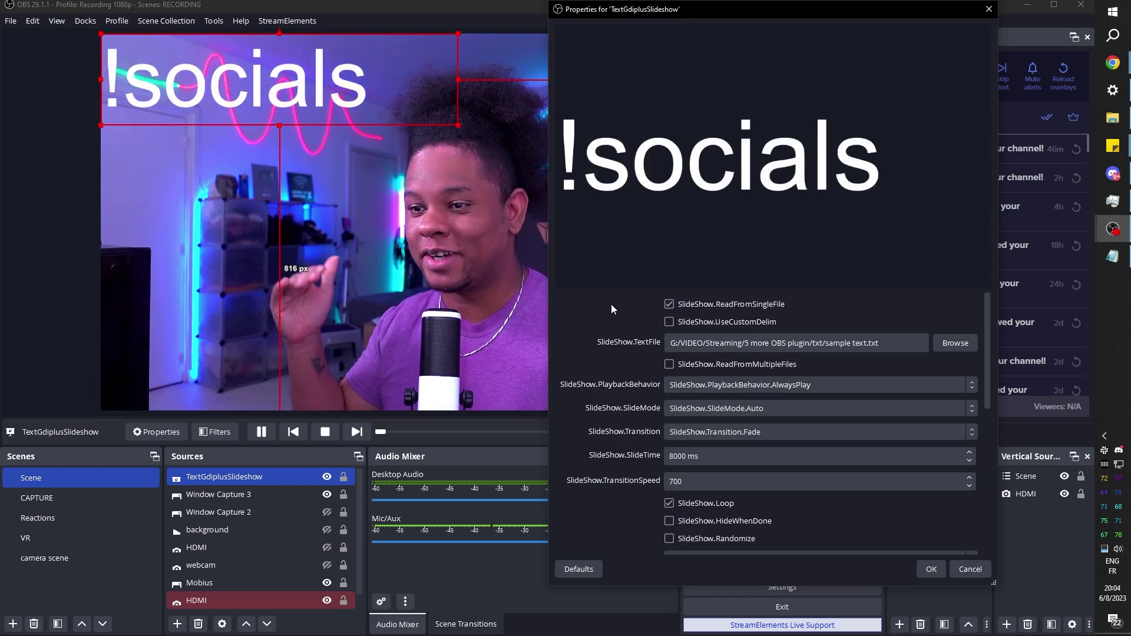
{"action": "scroll", "coordinate": [666, 456], "scroll_direction": "down", "scroll_amount": 7}
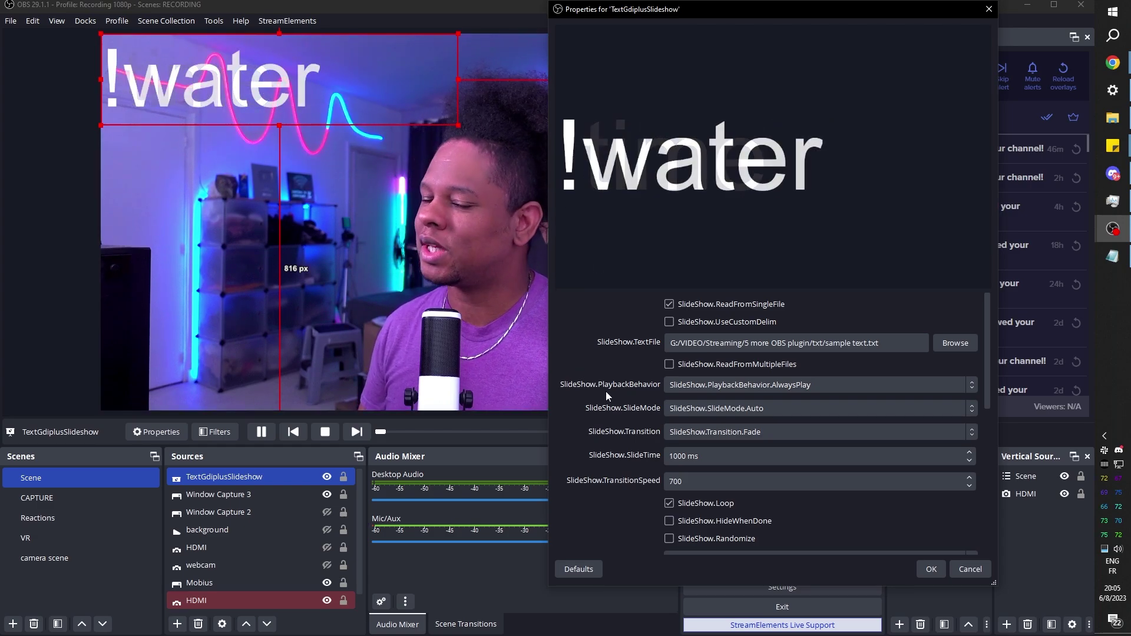
{"action": "scroll", "coordinate": [605, 391], "scroll_direction": "down", "scroll_amount": 3}
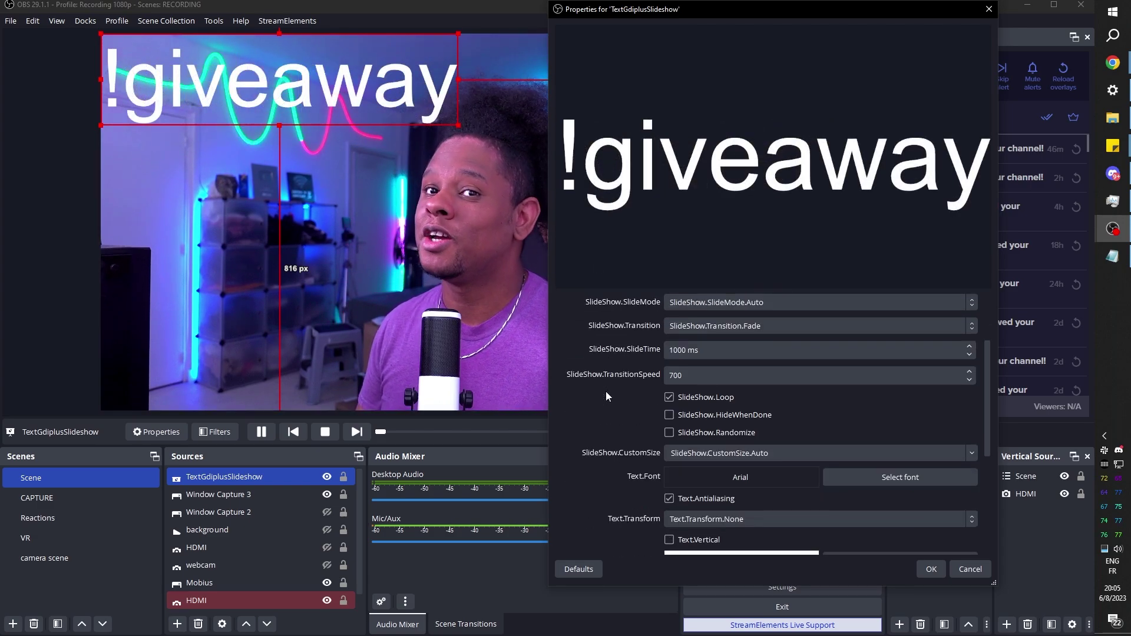
{"action": "scroll", "coordinate": [606, 393], "scroll_direction": "down", "scroll_amount": 1}
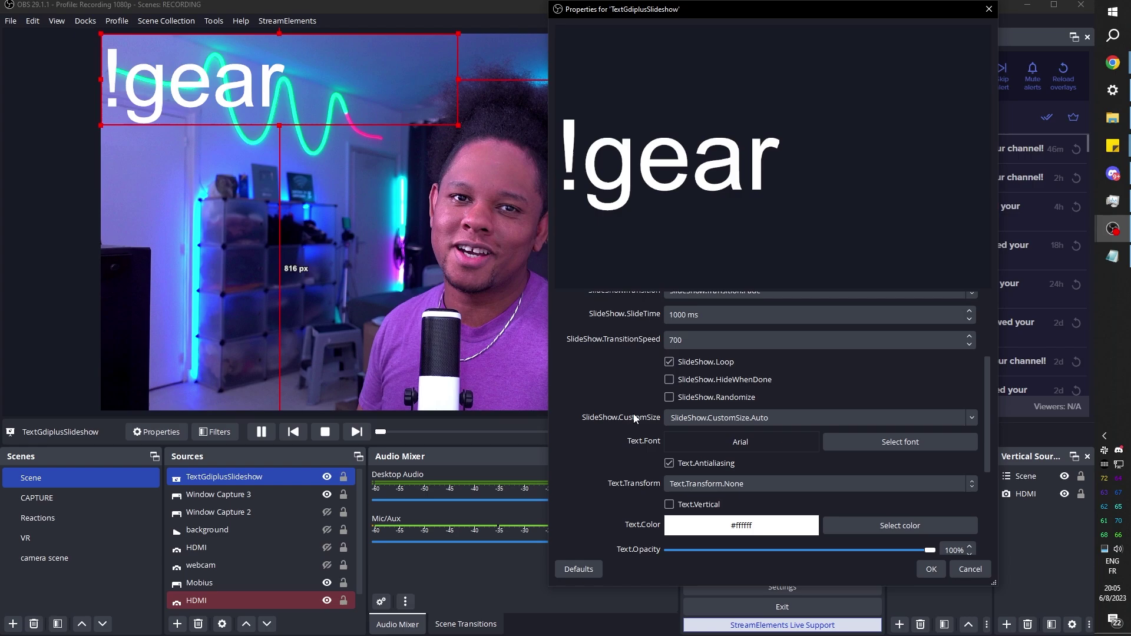
{"action": "scroll", "coordinate": [635, 419], "scroll_direction": "up", "scroll_amount": 3}
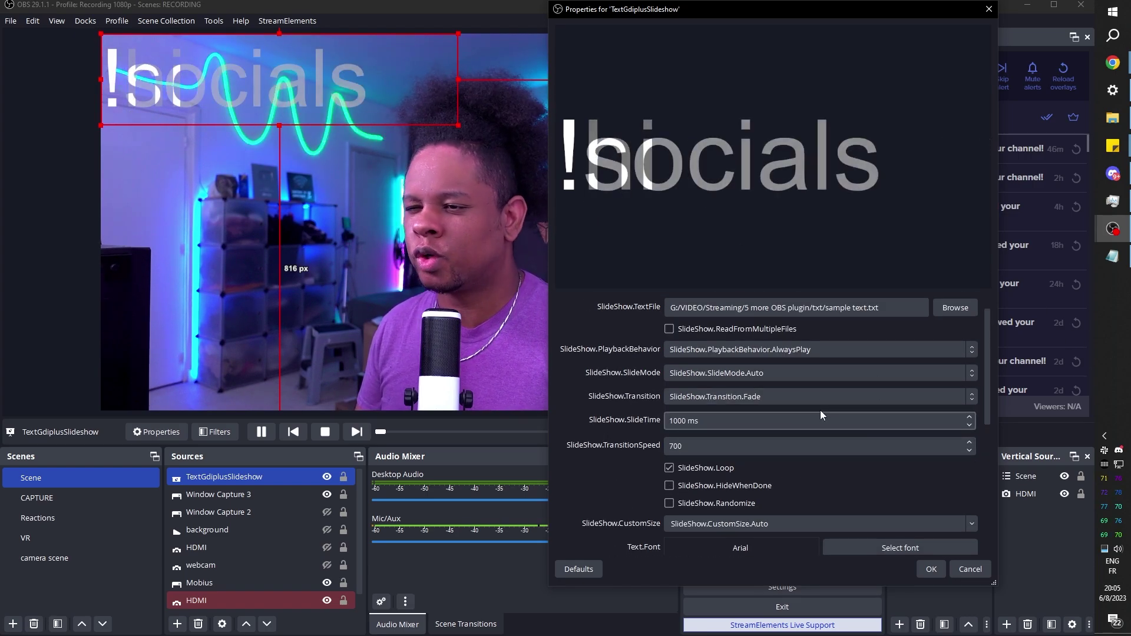
Switch the slide transition to Swipe, then Slide, and right-align the slideshow text.
{"action": "left_click", "coordinate": [946, 396]}
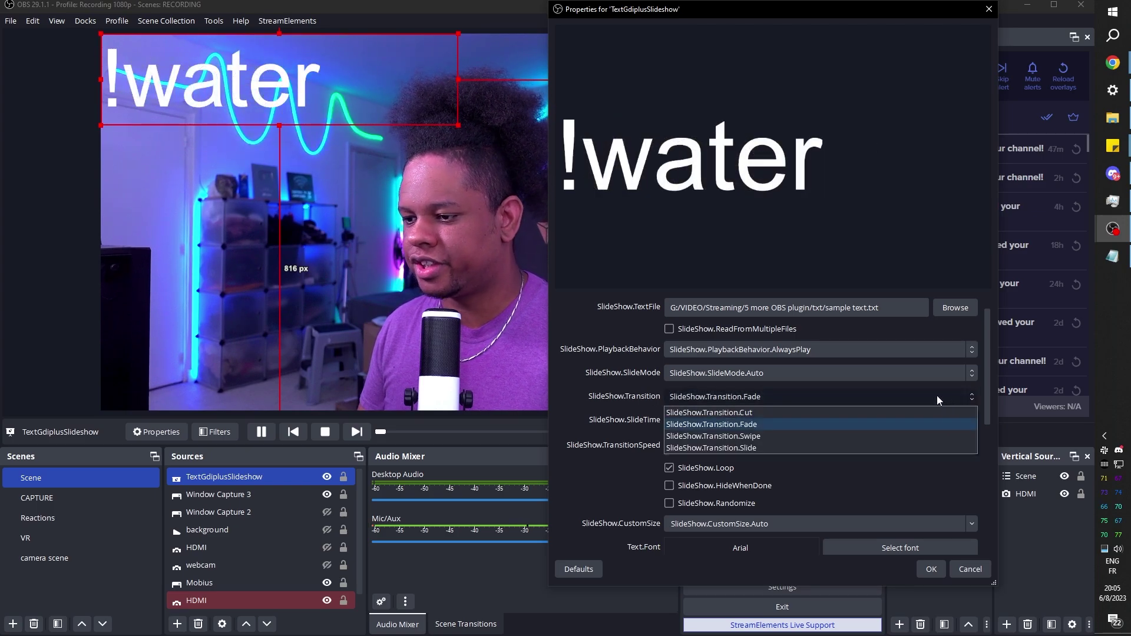
{"action": "left_click", "coordinate": [746, 436]}
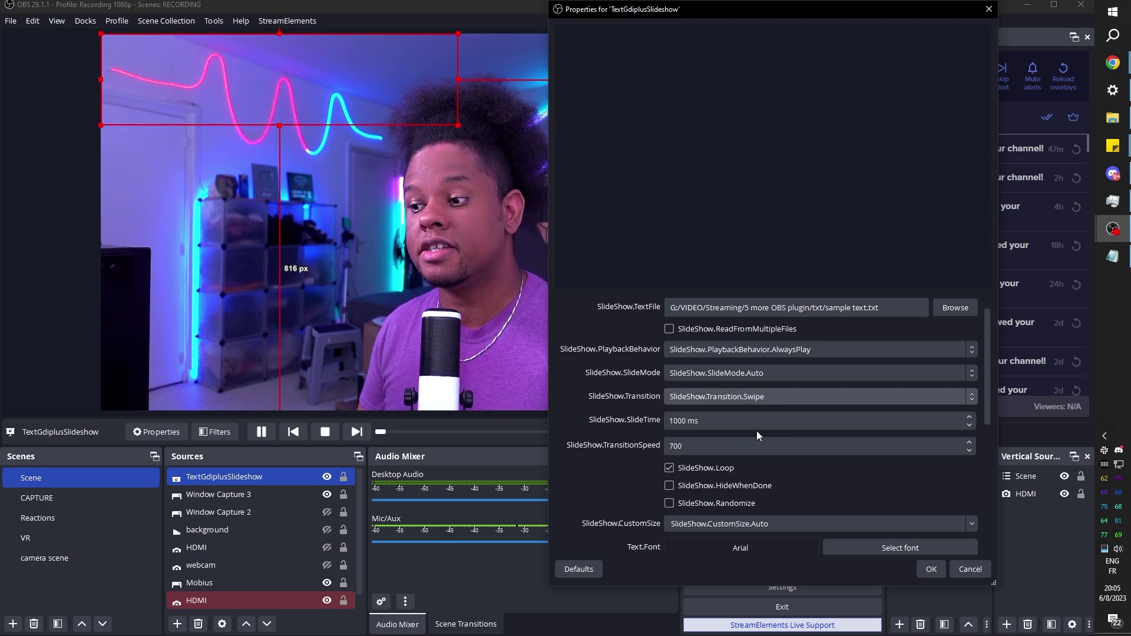
{"action": "left_click", "coordinate": [972, 398]}
{"action": "left_click", "coordinate": [819, 446]}
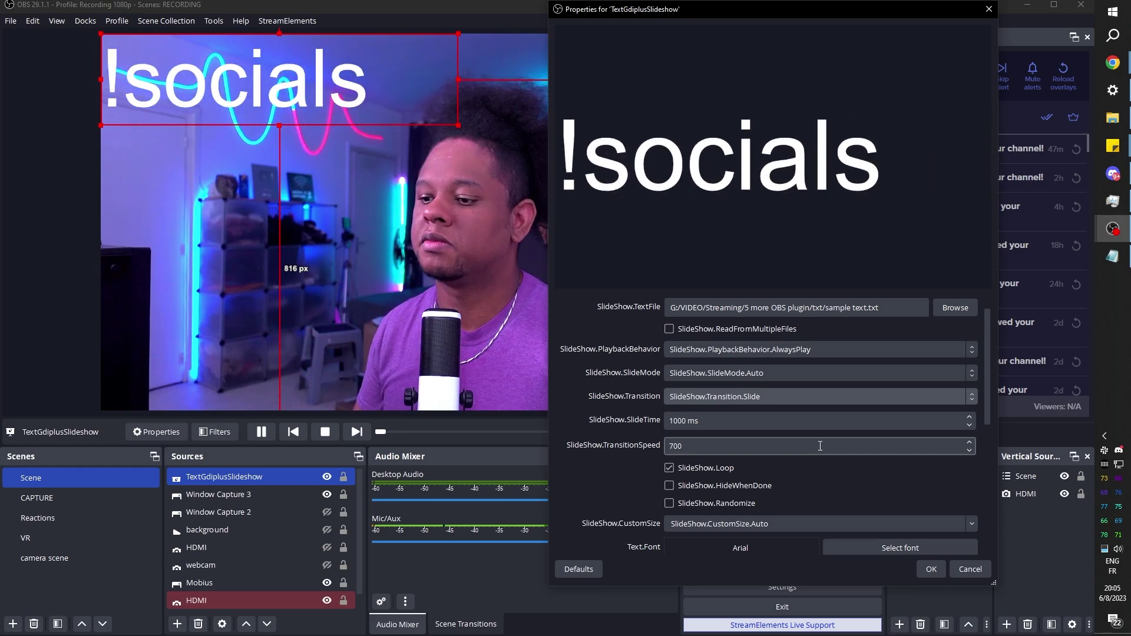
{"action": "scroll", "coordinate": [602, 446], "scroll_direction": "down", "scroll_amount": 8}
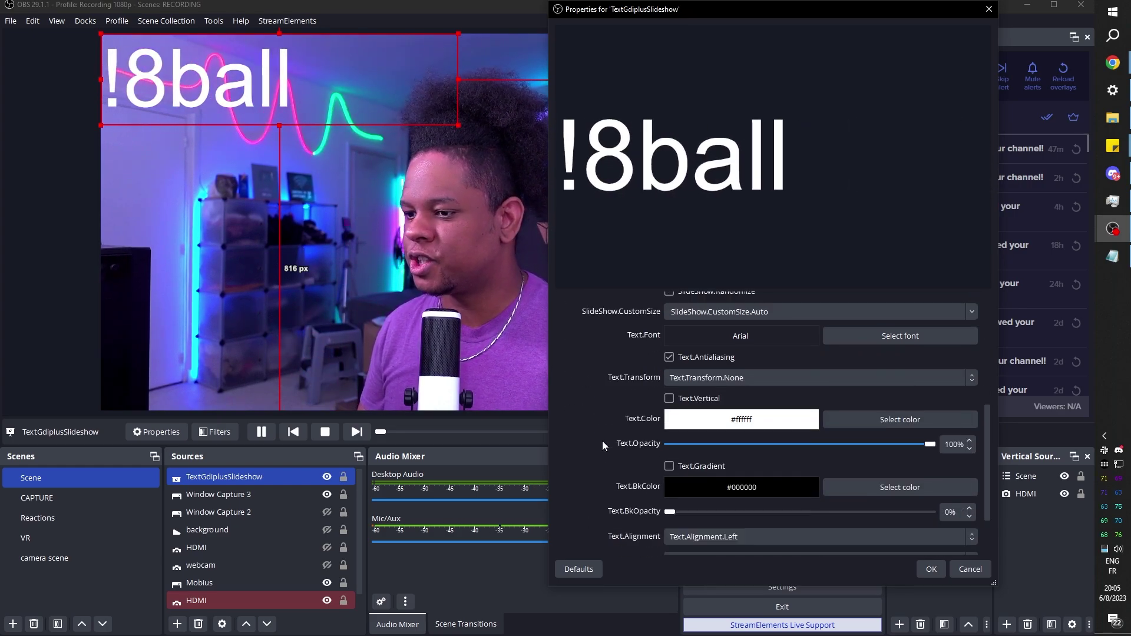
{"action": "left_click", "coordinate": [801, 466]}
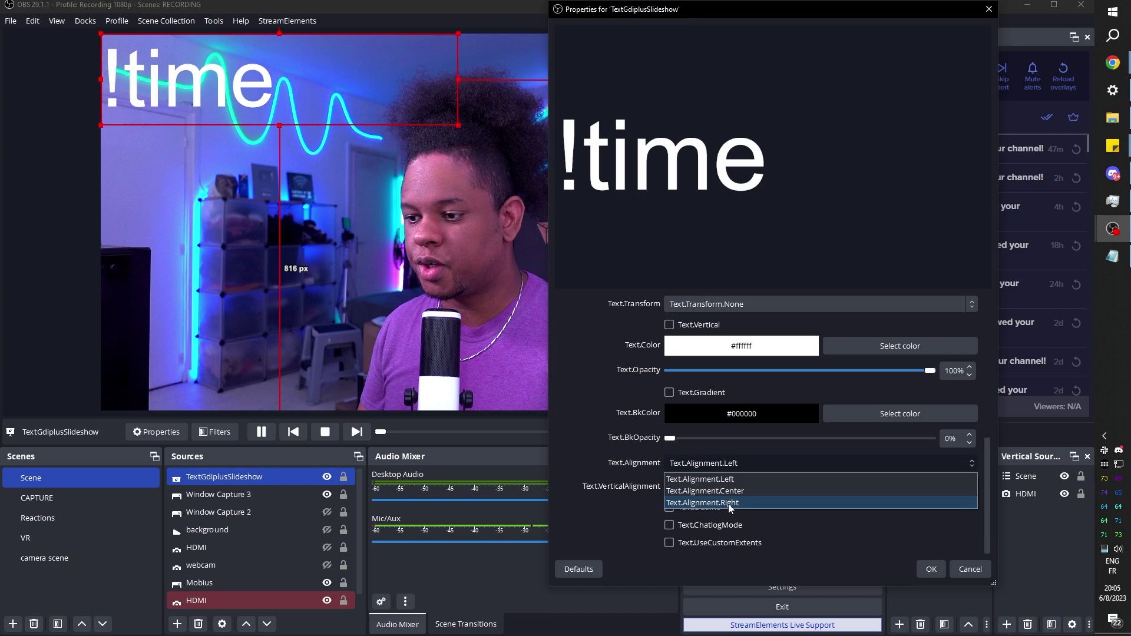
{"action": "left_click", "coordinate": [729, 504]}
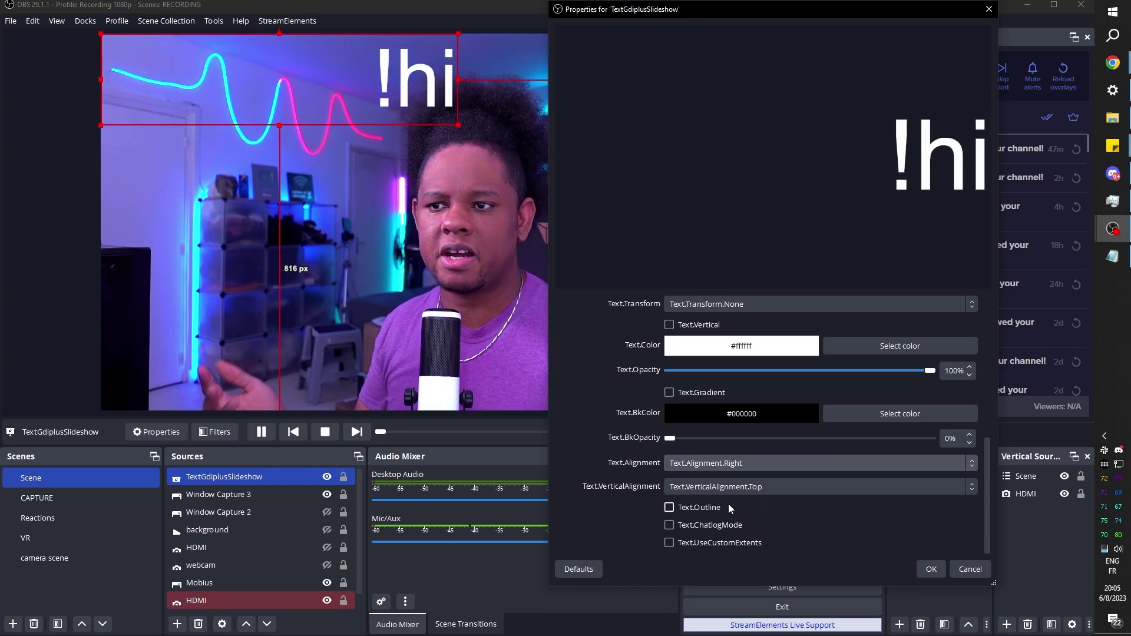
{"action": "scroll", "coordinate": [728, 504], "scroll_direction": "up", "scroll_amount": 5}
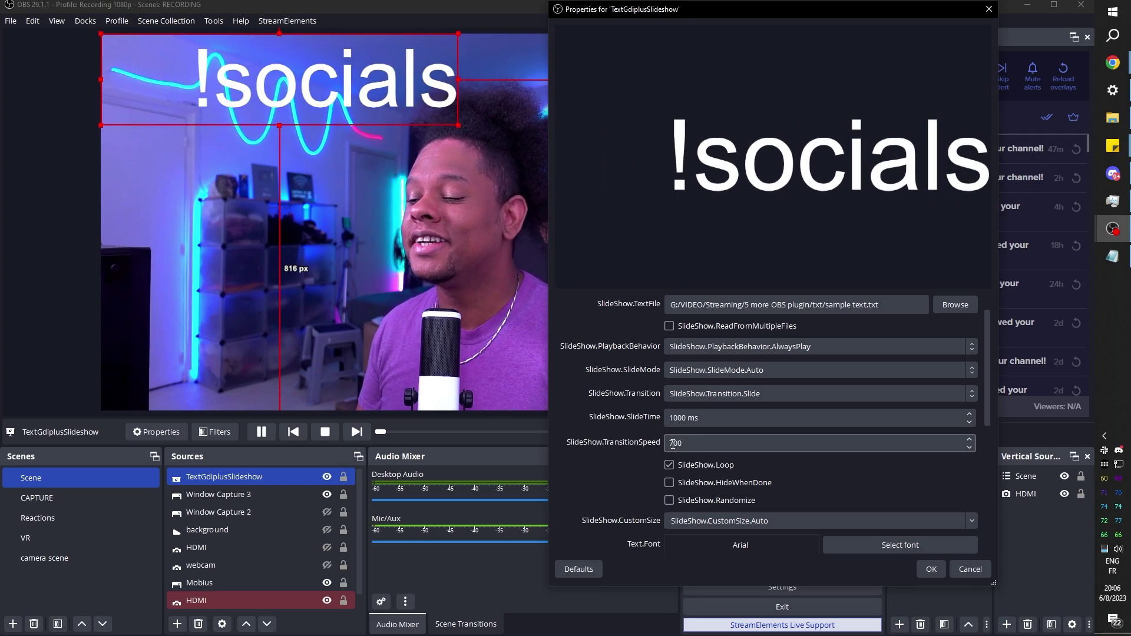
Try transition speeds of 10 and 100, then set SlideShow.TransitionSpeed to 700.
{"action": "left_click", "coordinate": [675, 443]}
{"action": "key", "text": "ctrl+a"}
{"action": "type", "text": "10"}
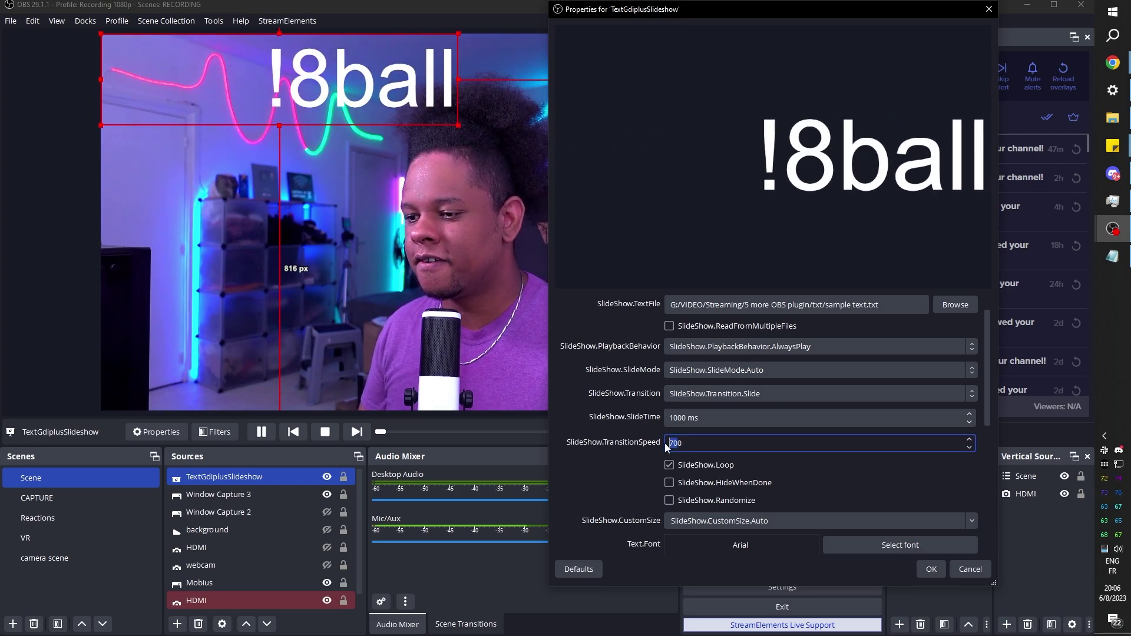
{"action": "left_click", "coordinate": [584, 448]}
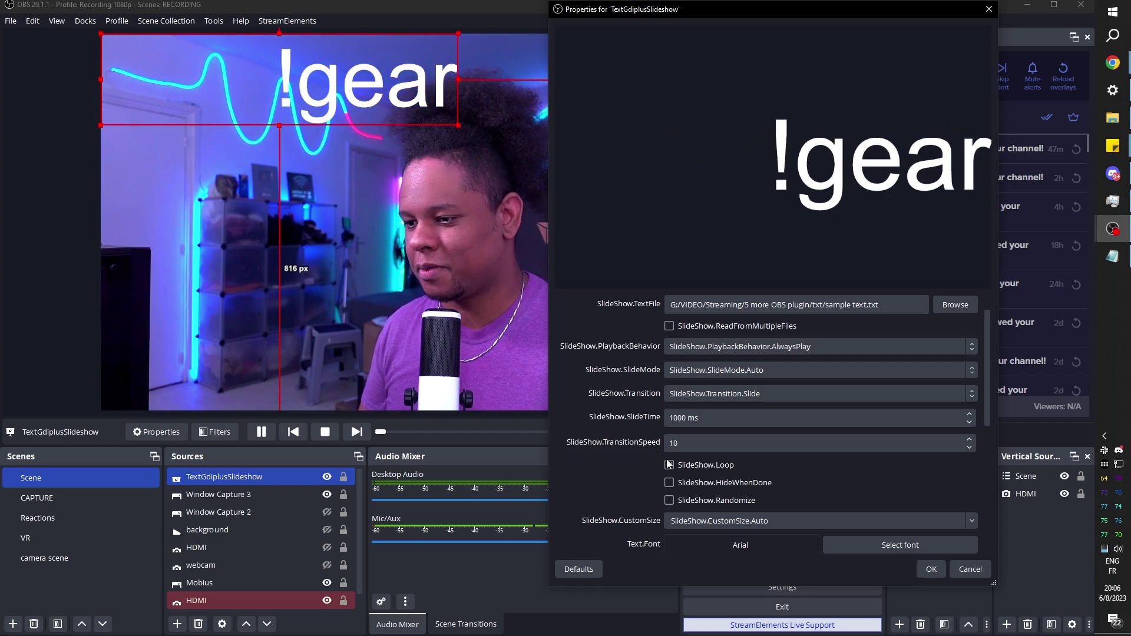
{"action": "left_click", "coordinate": [681, 443]}
{"action": "type", "text": "0"}
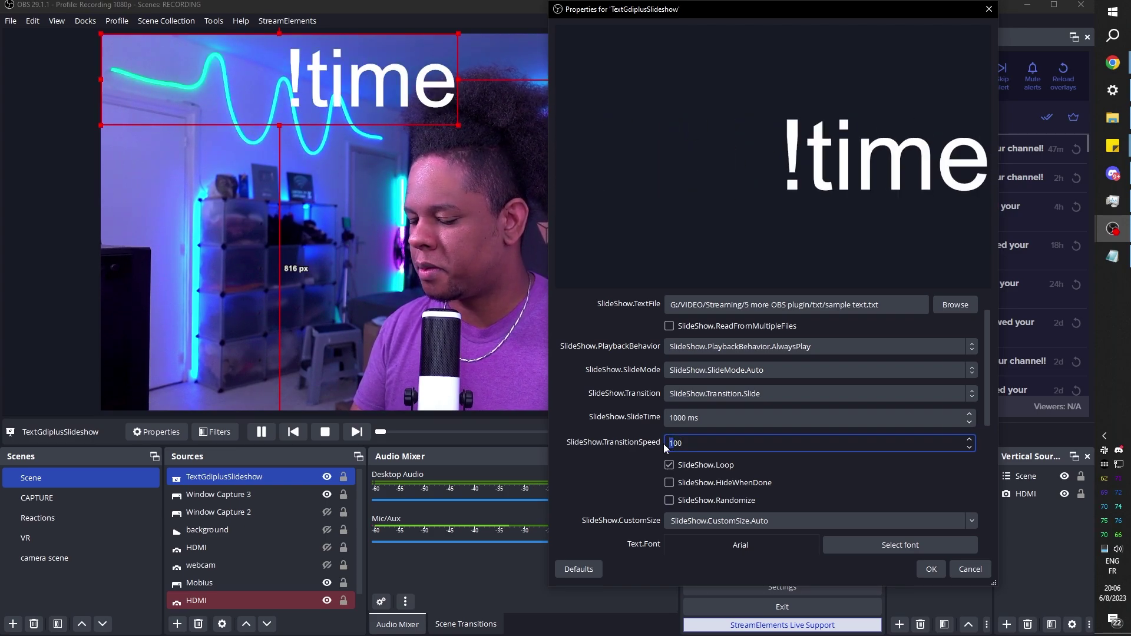
{"action": "type", "text": "7000"}
{"action": "scroll", "coordinate": [606, 424], "scroll_direction": "down", "scroll_amount": 2}
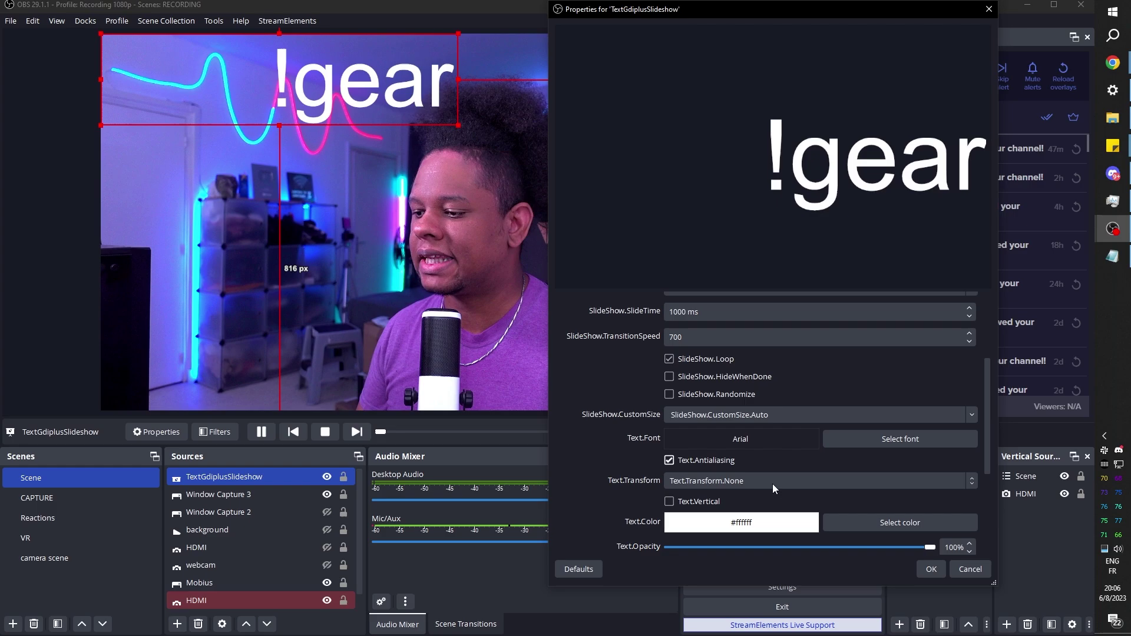
Confirm the slideshow settings and move its text to the bottom-right of the scene.
{"action": "left_click", "coordinate": [931, 569]}
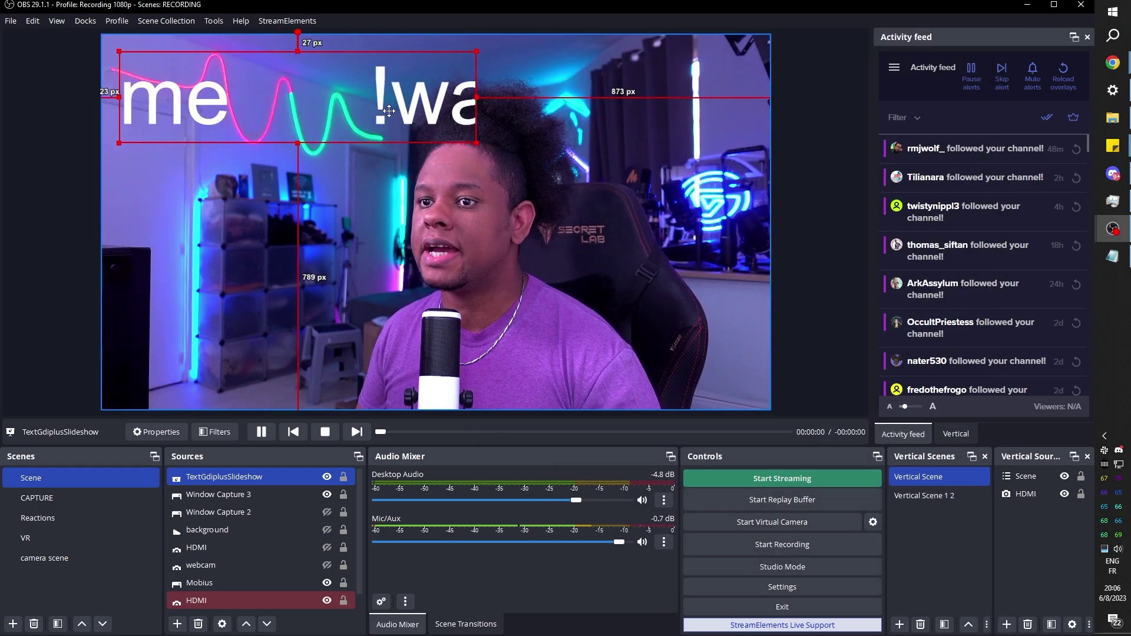
{"action": "left_click_drag", "start_coordinate": [206, 35], "coordinate": [473, 291]}
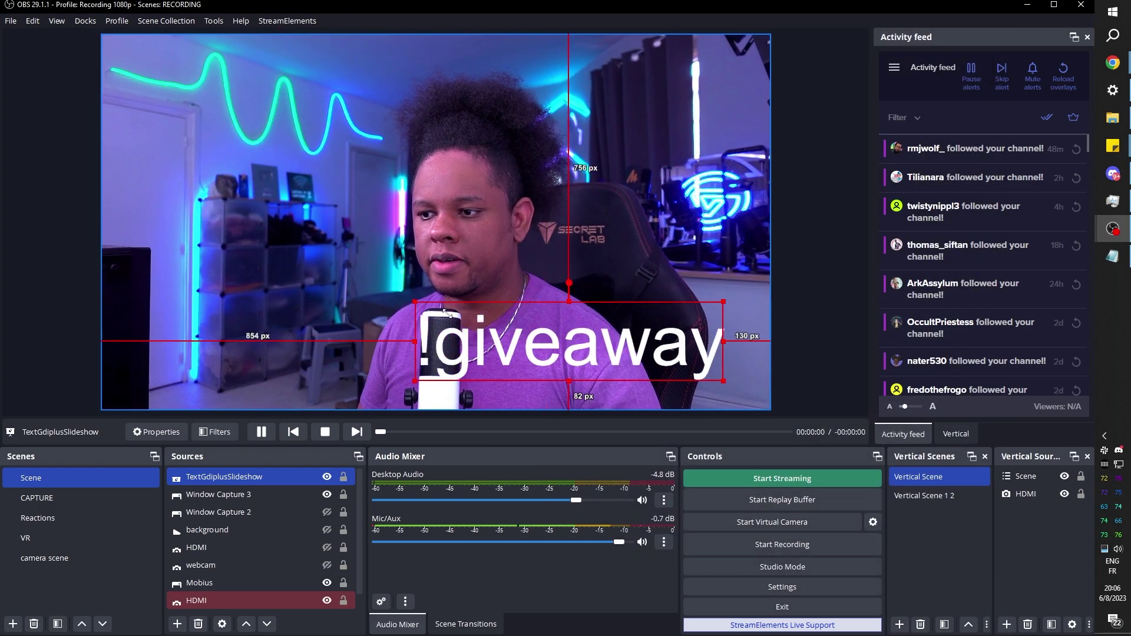
{"action": "left_click_drag", "start_coordinate": [709, 378], "coordinate": [729, 393]}
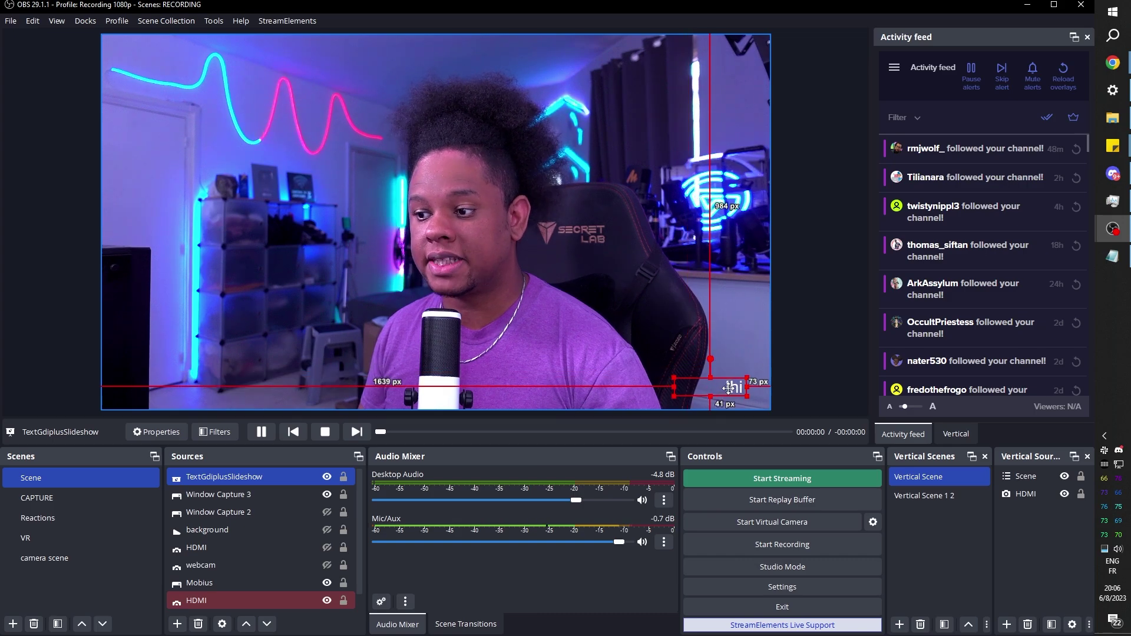
Add a !poop line below !giveaway in sample text.txt and save the file.
{"action": "left_click", "coordinate": [1113, 260]}
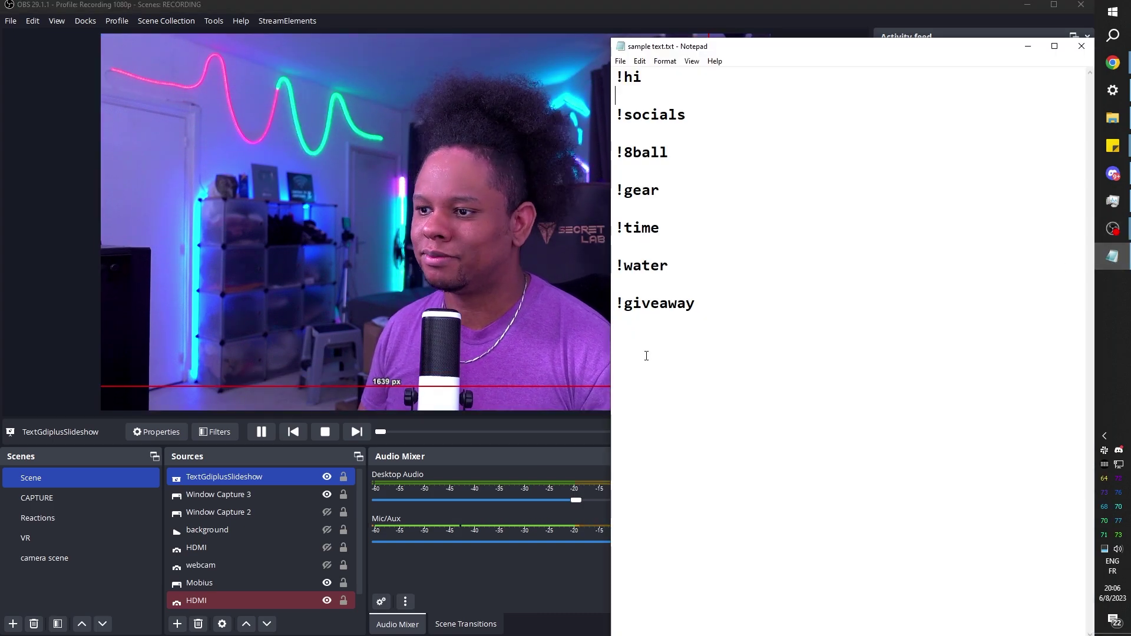
{"action": "key", "text": "Return"}
{"action": "key", "text": "Return"}
{"action": "type", "text": "!poop"}
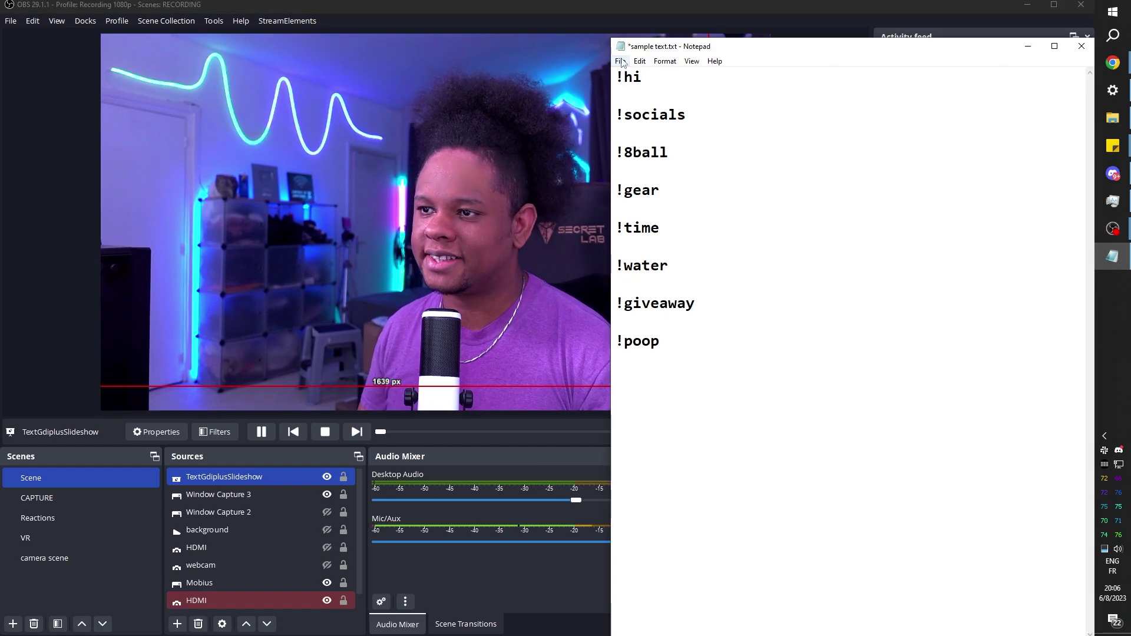
{"action": "left_click", "coordinate": [622, 62]}
{"action": "left_click", "coordinate": [638, 112]}
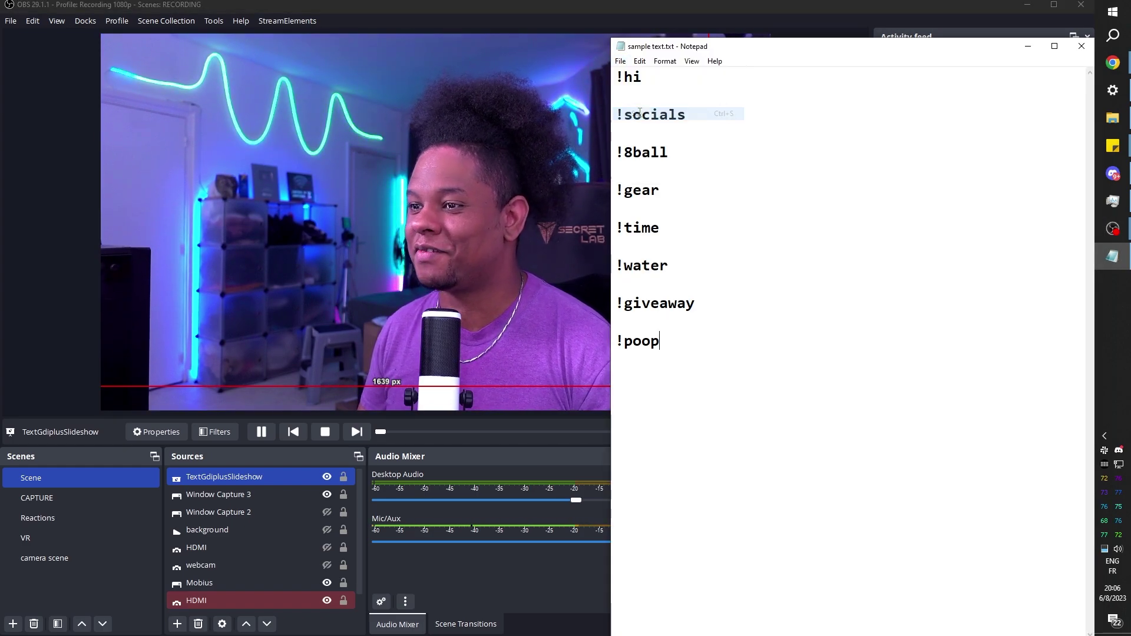
{"action": "left_click", "coordinate": [515, 13]}
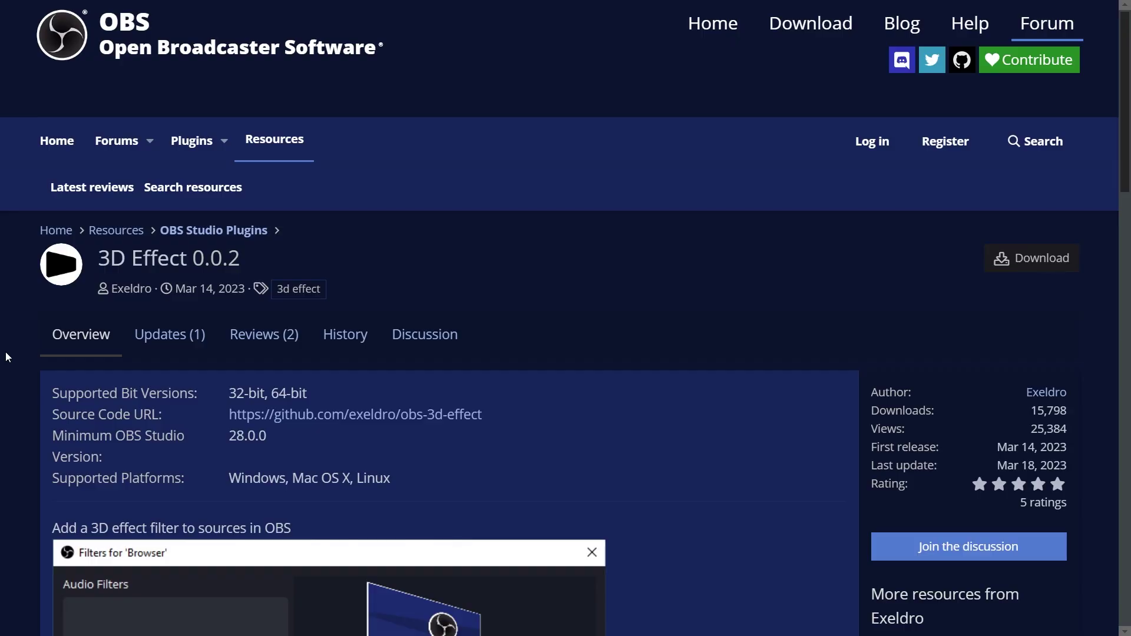
{"action": "scroll", "coordinate": [7, 357], "scroll_direction": "down", "scroll_amount": 1}
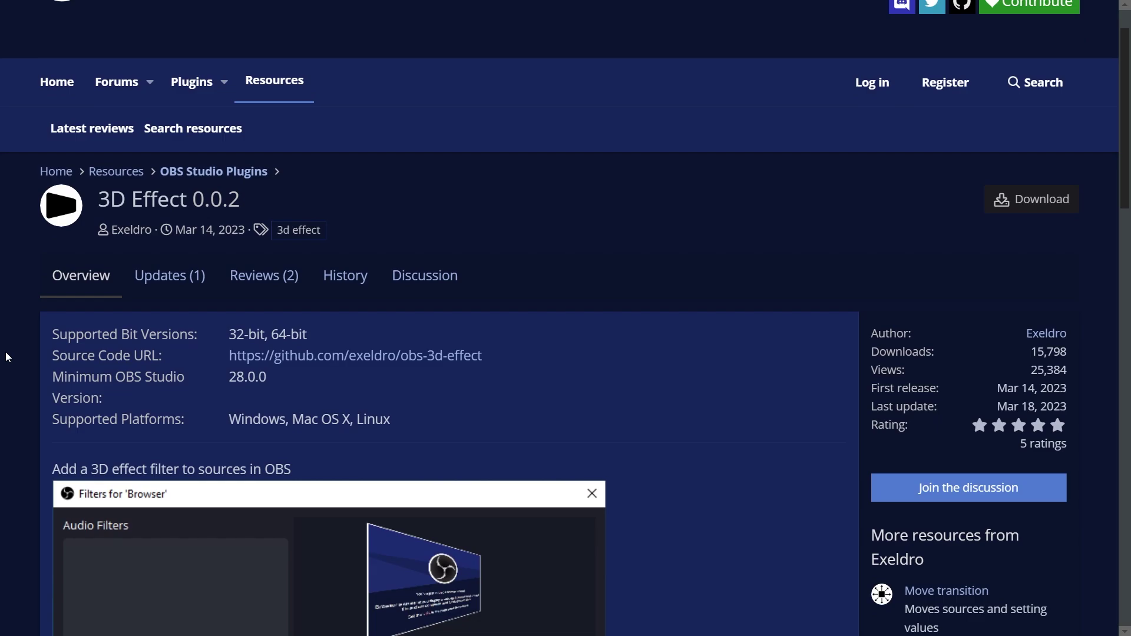
{"action": "scroll", "coordinate": [8, 351], "scroll_direction": "down", "scroll_amount": 2}
{"action": "scroll", "coordinate": [8, 345], "scroll_direction": "down", "scroll_amount": 1}
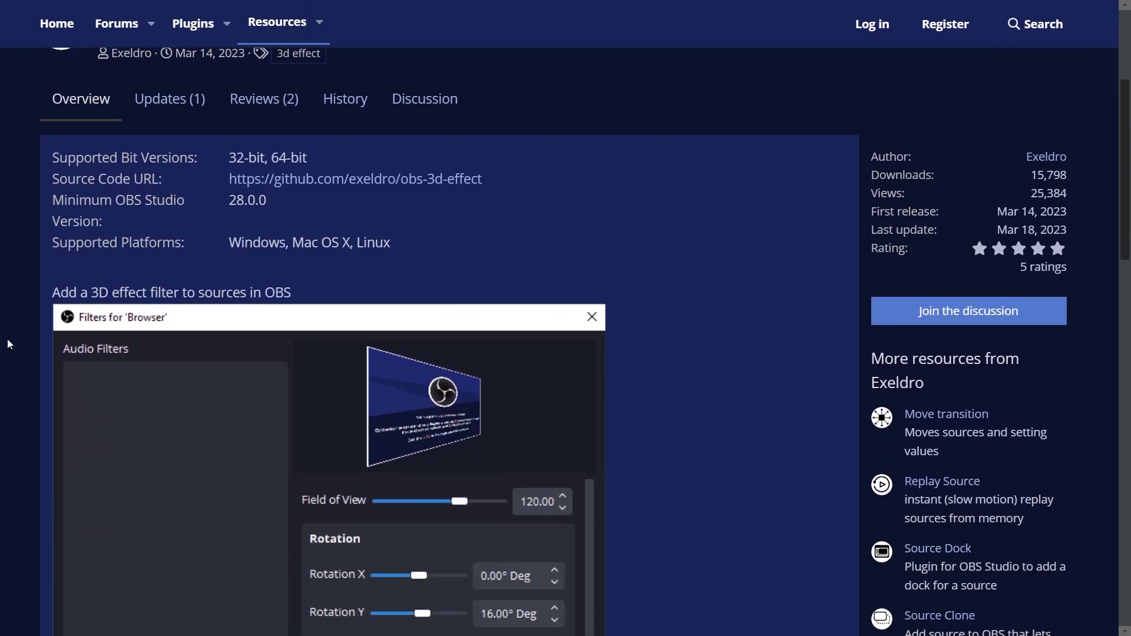
{"action": "scroll", "coordinate": [2, 324], "scroll_direction": "down", "scroll_amount": 4}
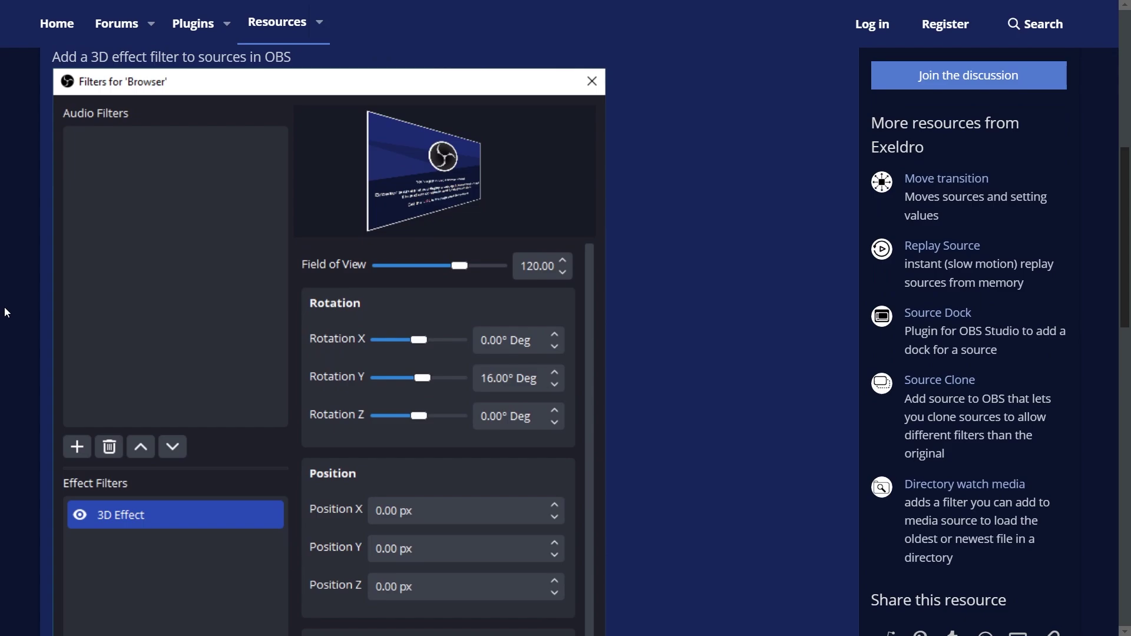
{"action": "scroll", "coordinate": [6, 312], "scroll_direction": "down", "scroll_amount": 1}
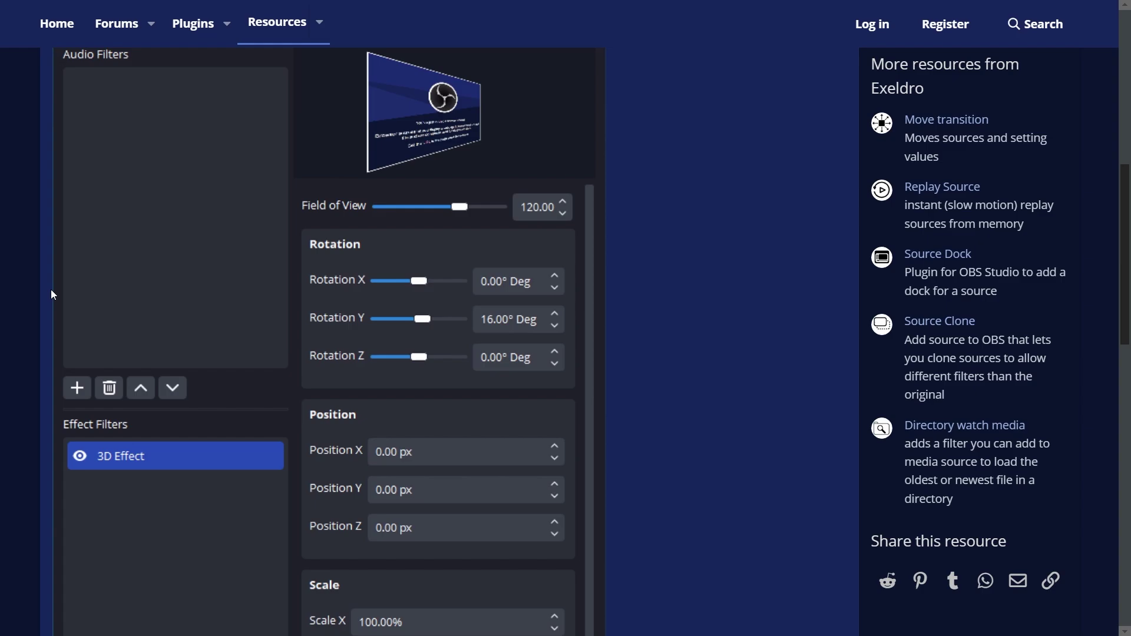
{"action": "scroll", "coordinate": [51, 289], "scroll_direction": "up", "scroll_amount": 4}
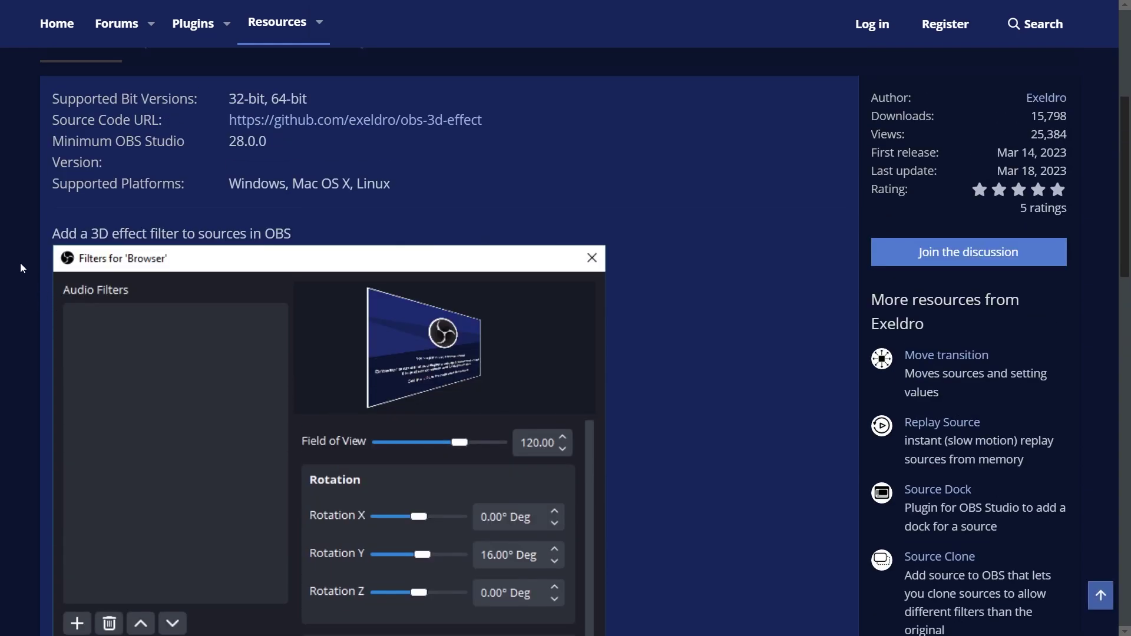
{"action": "scroll", "coordinate": [281, 214], "scroll_direction": "down", "scroll_amount": 4}
{"action": "scroll", "coordinate": [267, 228], "scroll_direction": "up", "scroll_amount": 3}
{"action": "scroll", "coordinate": [267, 226], "scroll_direction": "down", "scroll_amount": 1}
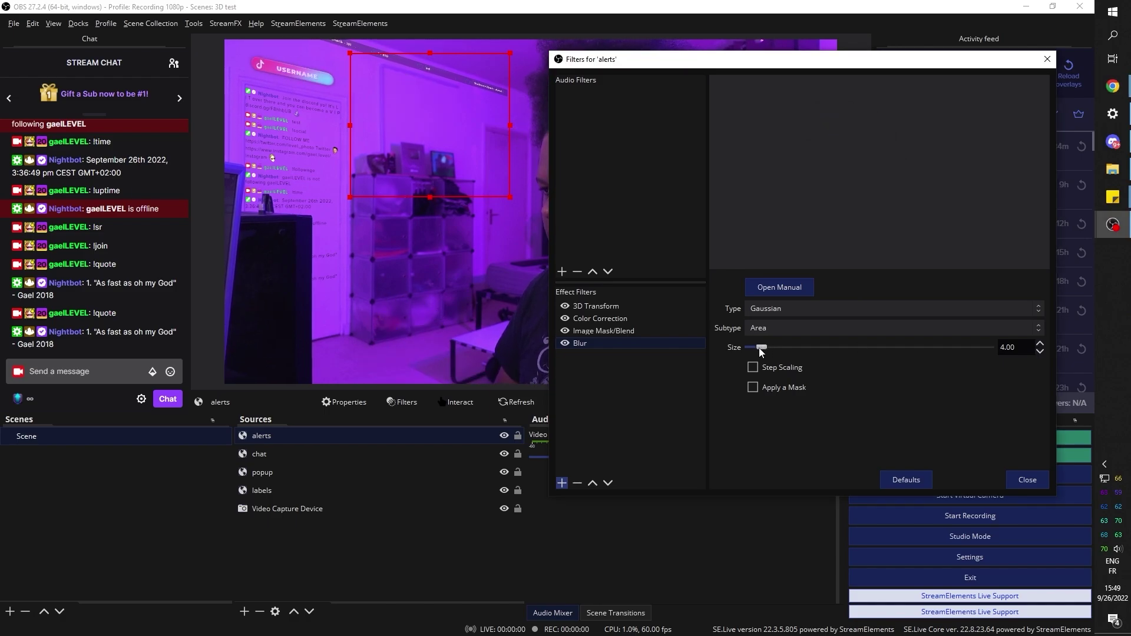
Reduce the alerts Blur Size slider, check Color Correction's settings, then return to Blur.
{"action": "left_click_drag", "start_coordinate": [766, 348], "coordinate": [759, 350]}
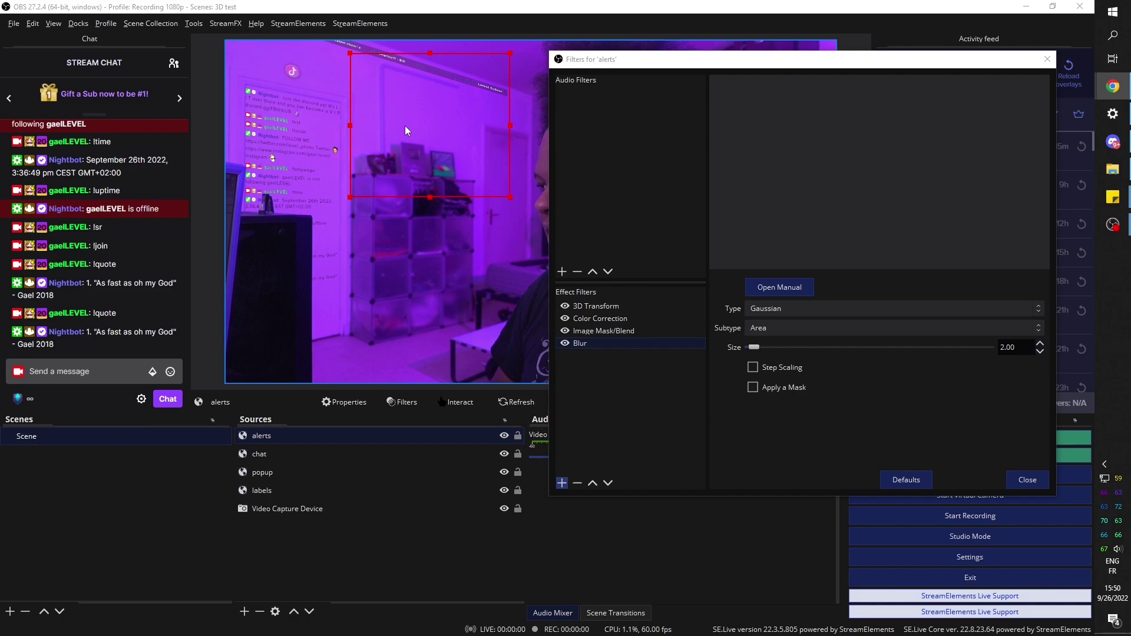
{"action": "left_click", "coordinate": [600, 318]}
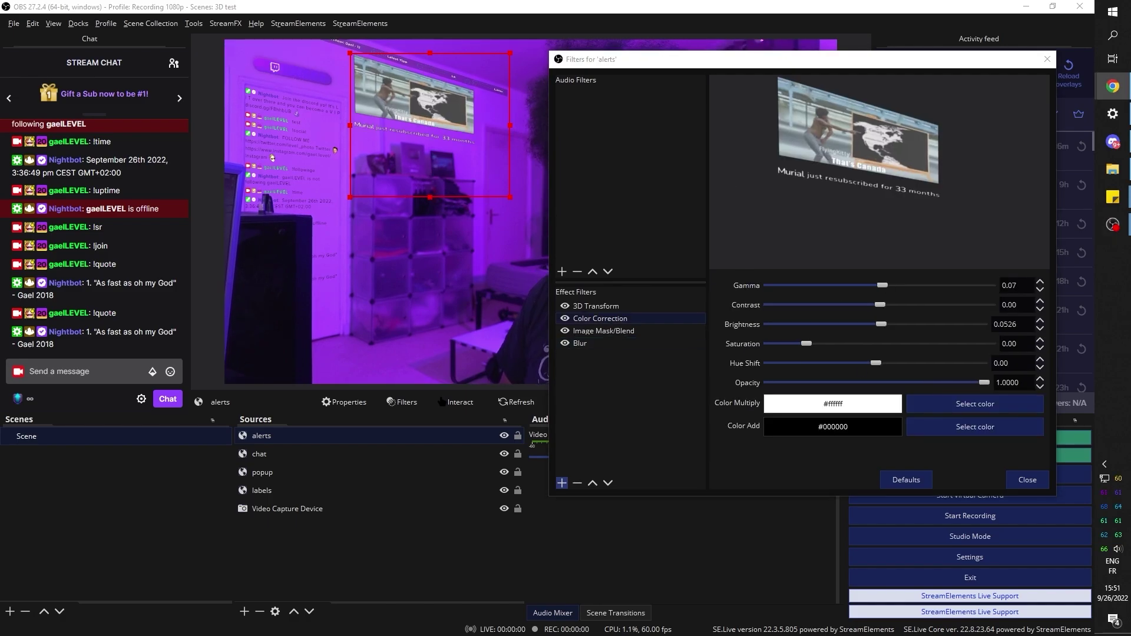
{"action": "left_click", "coordinate": [580, 343]}
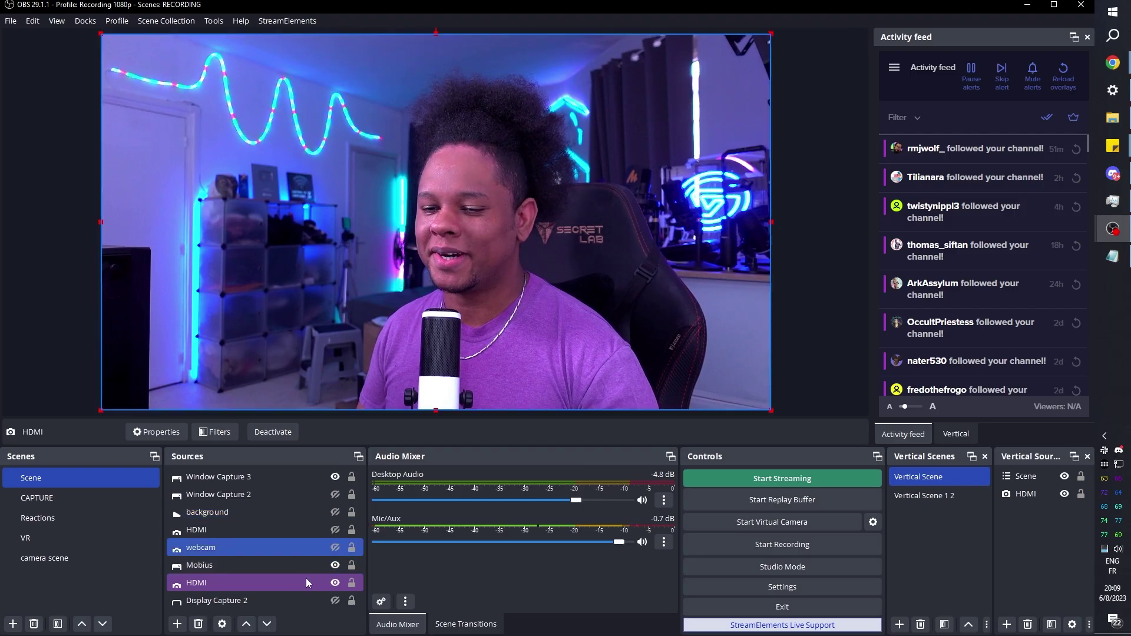
{"action": "right_click", "coordinate": [196, 587]}
{"action": "left_click", "coordinate": [214, 561]}
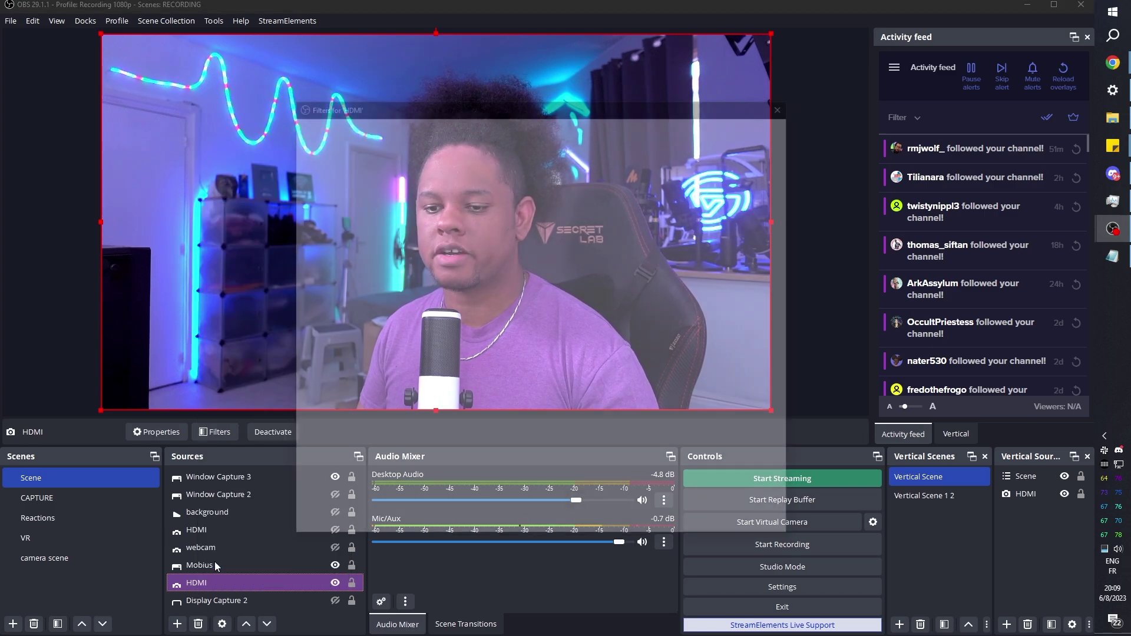
{"action": "left_click", "coordinate": [305, 526]}
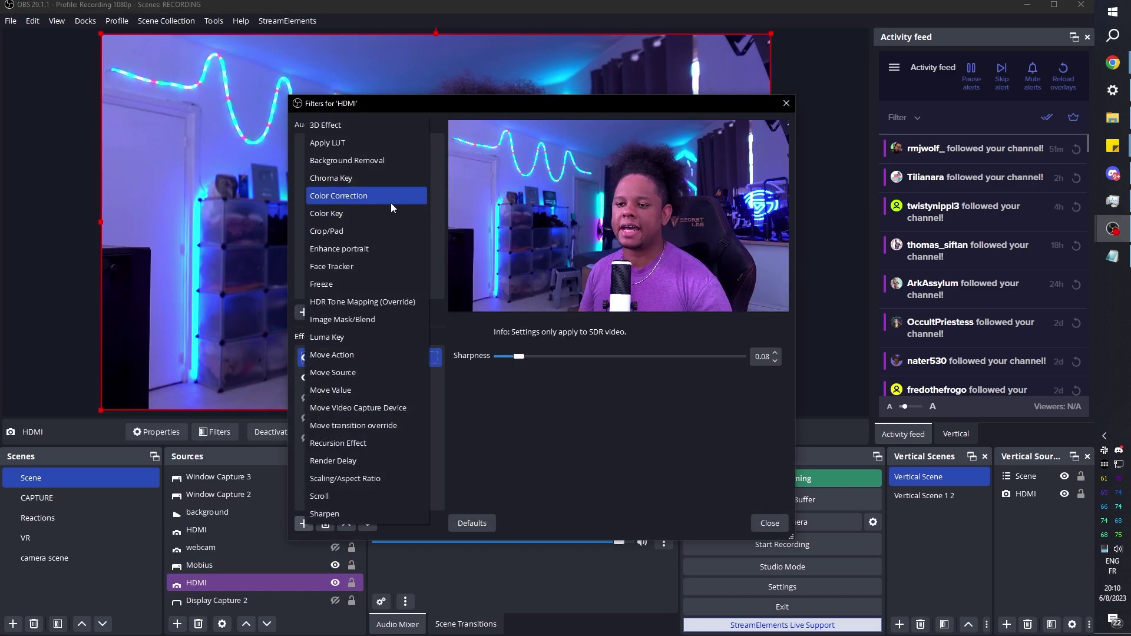
{"action": "left_click", "coordinate": [369, 130]}
{"action": "key", "text": "Return"}
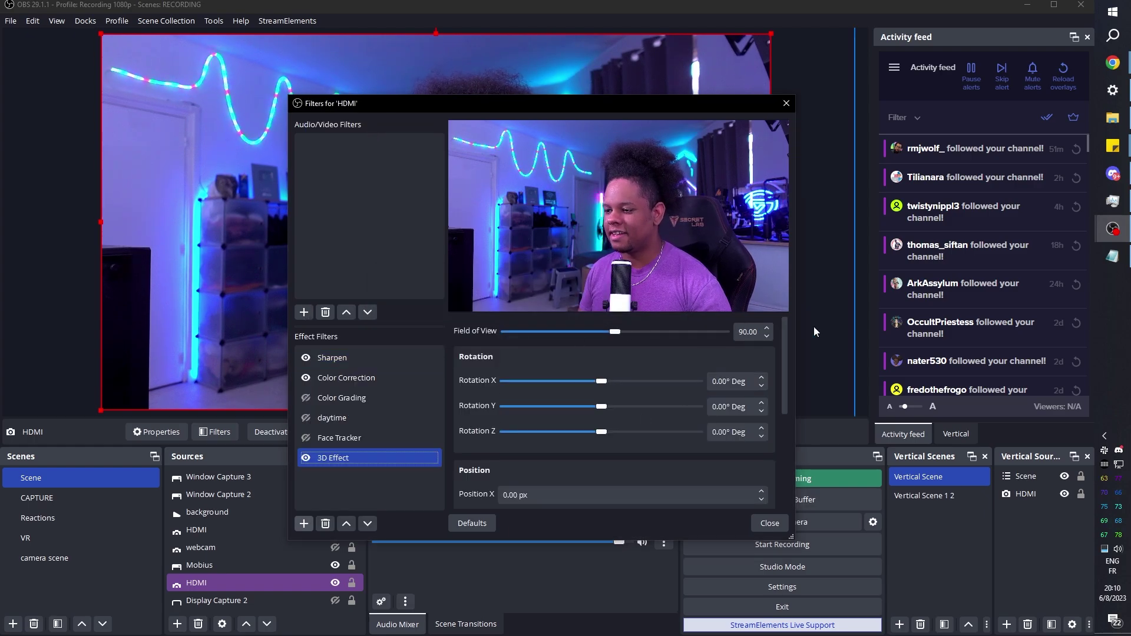
{"action": "left_click_drag", "start_coordinate": [616, 334], "coordinate": [620, 339]}
{"action": "left_click_drag", "start_coordinate": [601, 381], "coordinate": [619, 407]}
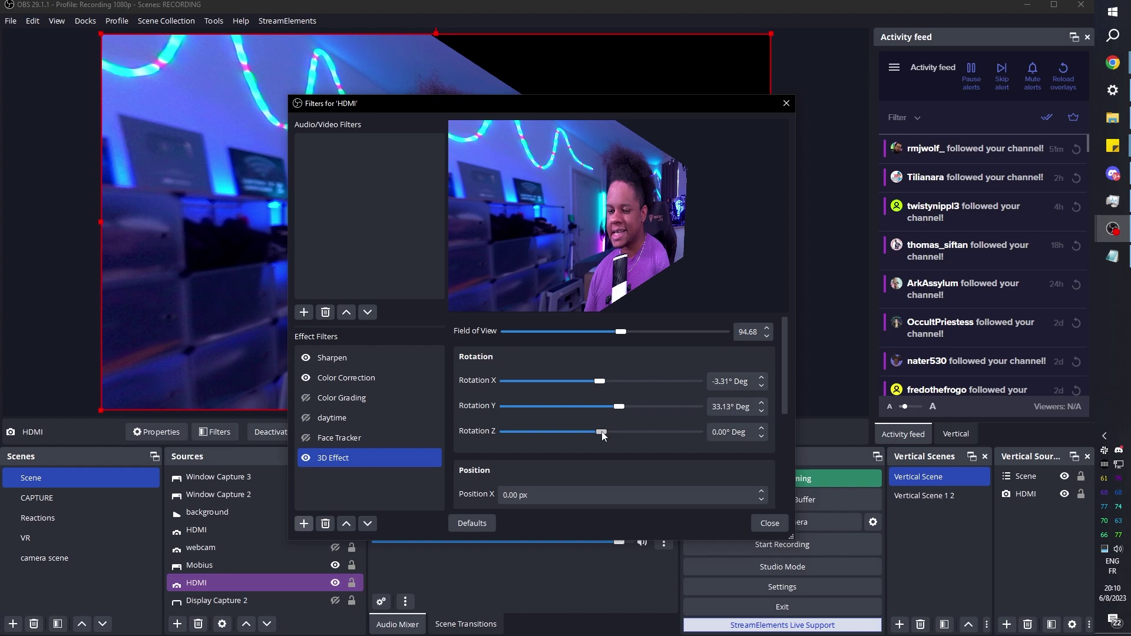
{"action": "scroll", "coordinate": [499, 415], "scroll_direction": "down", "scroll_amount": 5}
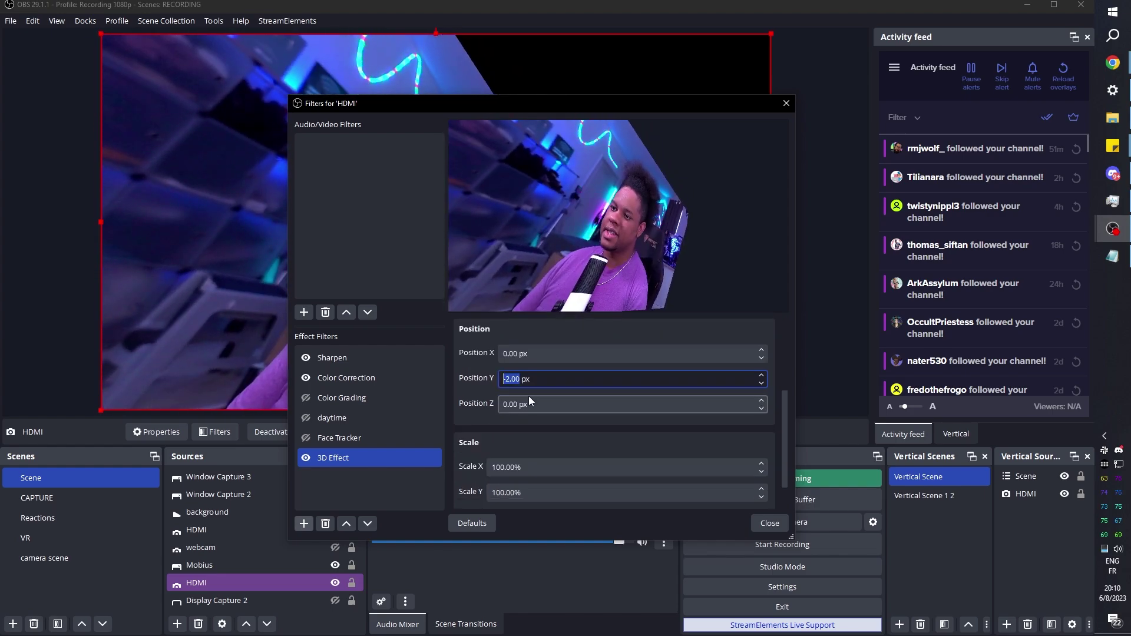
{"action": "scroll", "coordinate": [754, 377], "scroll_direction": "up", "scroll_amount": 15}
{"action": "scroll", "coordinate": [763, 354], "scroll_direction": "up", "scroll_amount": 1}
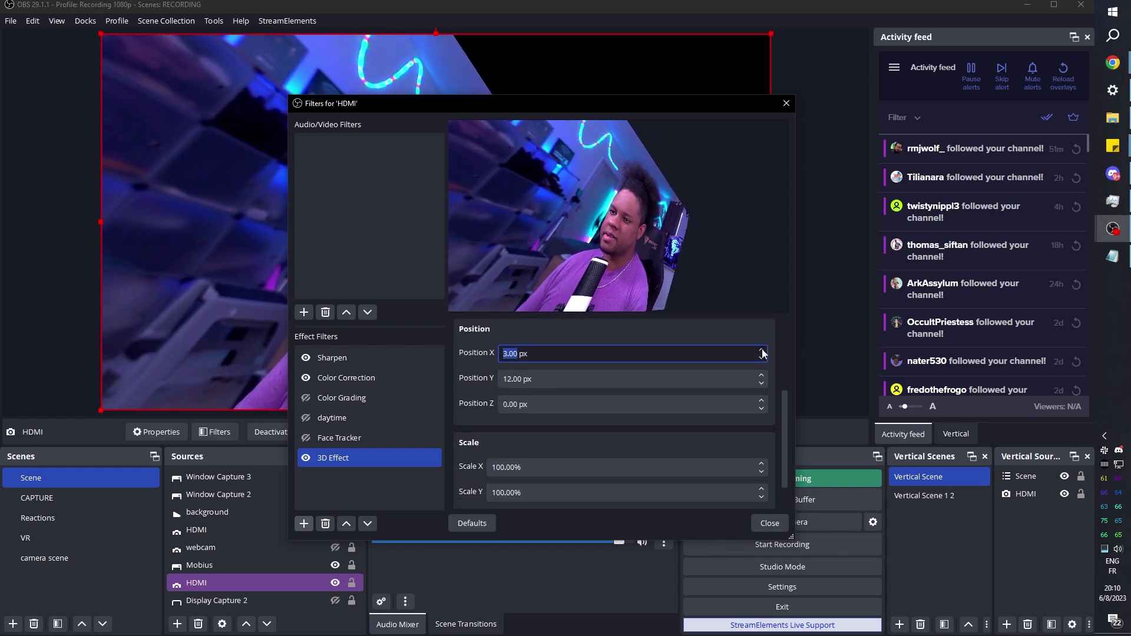
{"action": "scroll", "coordinate": [464, 401], "scroll_direction": "down", "scroll_amount": 2}
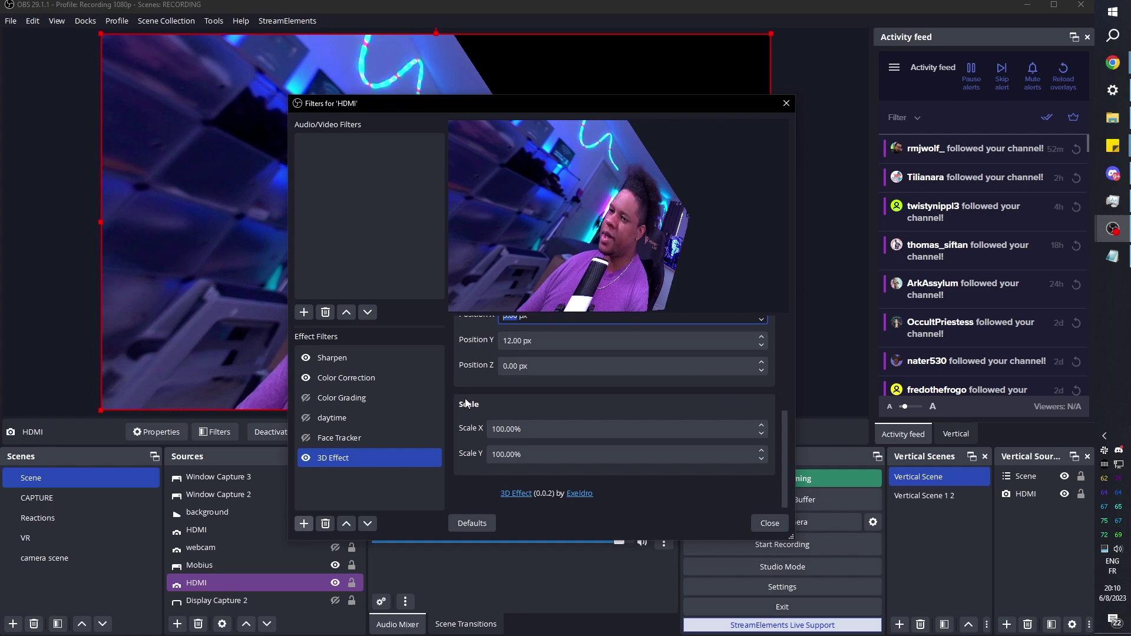
{"action": "scroll", "coordinate": [466, 403], "scroll_direction": "up", "scroll_amount": 4}
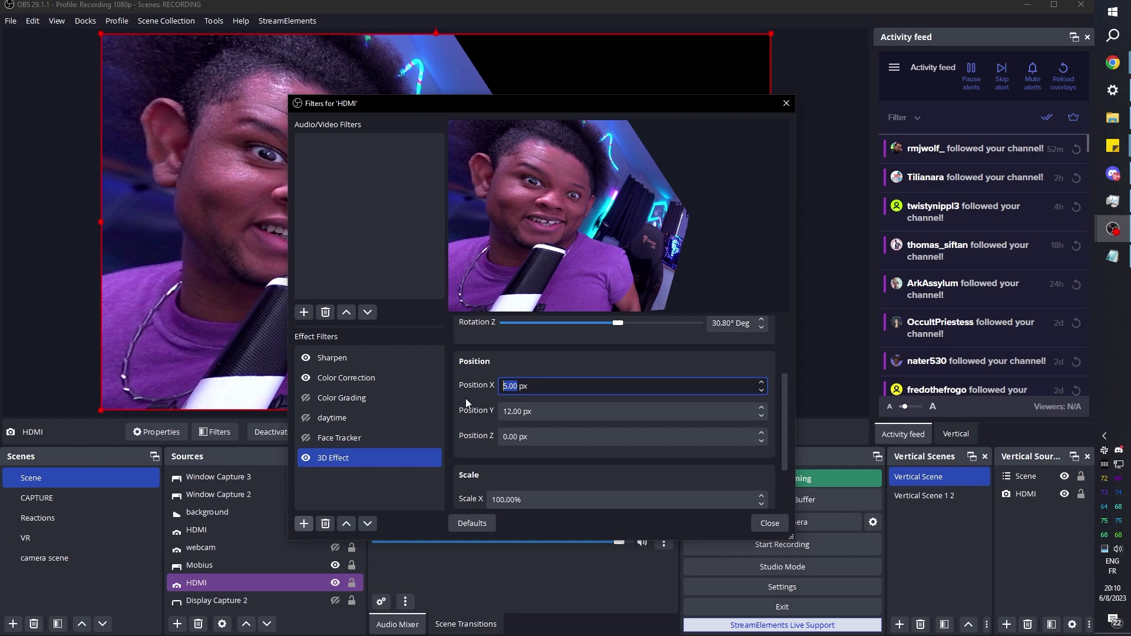
{"action": "scroll", "coordinate": [466, 399], "scroll_direction": "up", "scroll_amount": 6}
{"action": "left_click_drag", "start_coordinate": [633, 333], "coordinate": [569, 349]}
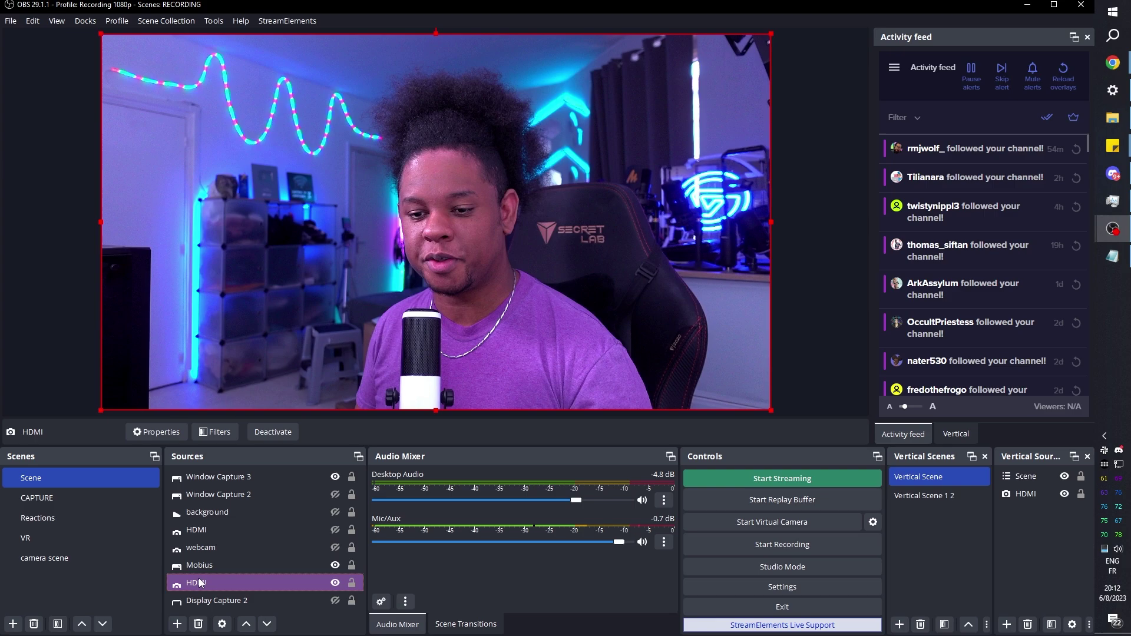
Add a Background Removal effect filter to the HDMI camera and adjust its Threshold slider.
{"action": "left_click", "coordinate": [219, 431]}
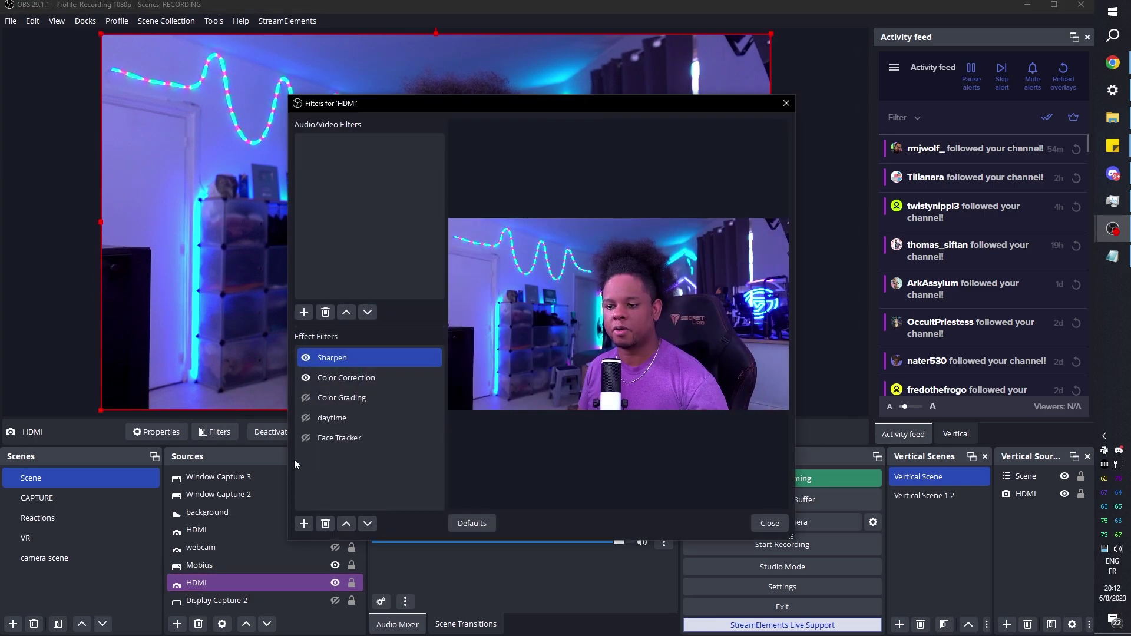
{"action": "left_click", "coordinate": [304, 523]}
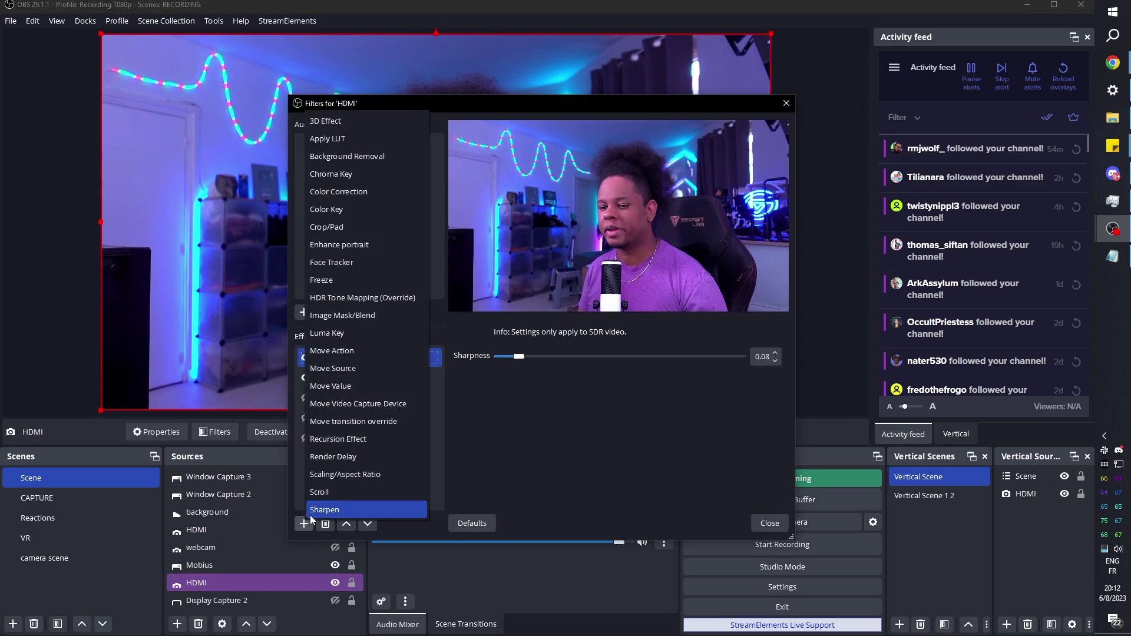
{"action": "left_click", "coordinate": [379, 156]}
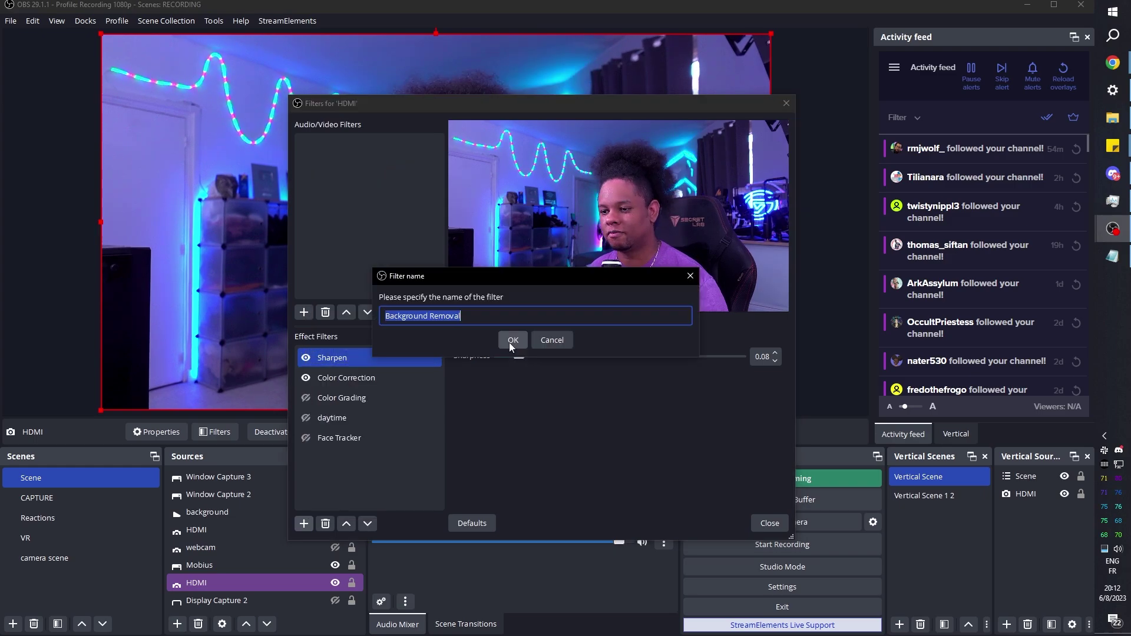
{"action": "left_click", "coordinate": [509, 341]}
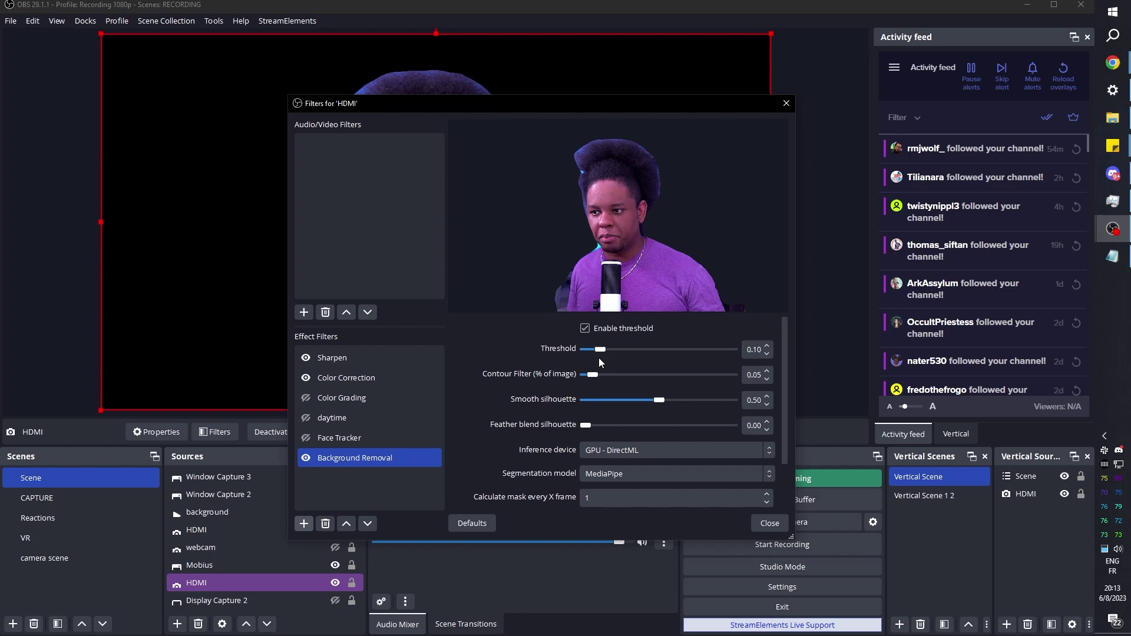
{"action": "left_click_drag", "start_coordinate": [600, 354], "coordinate": [765, 351]}
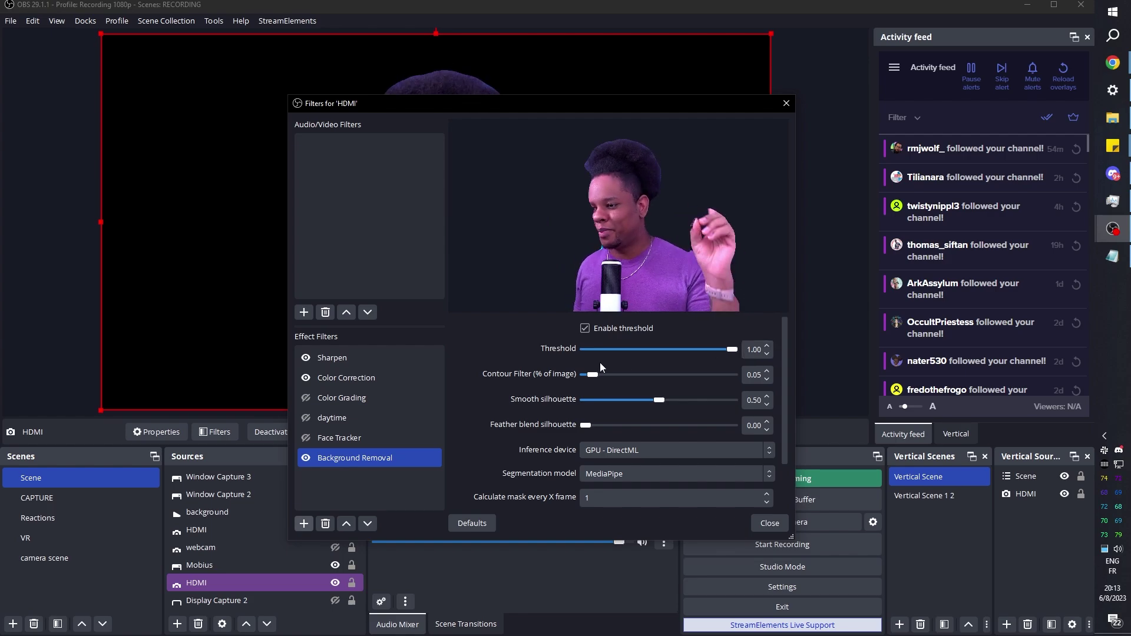
{"action": "left_click", "coordinate": [590, 351]}
Try background blur at 5 and 6 with GPU - DirectML inference, then return blur to 0.
{"action": "scroll", "coordinate": [522, 418], "scroll_direction": "down", "scroll_amount": 2}
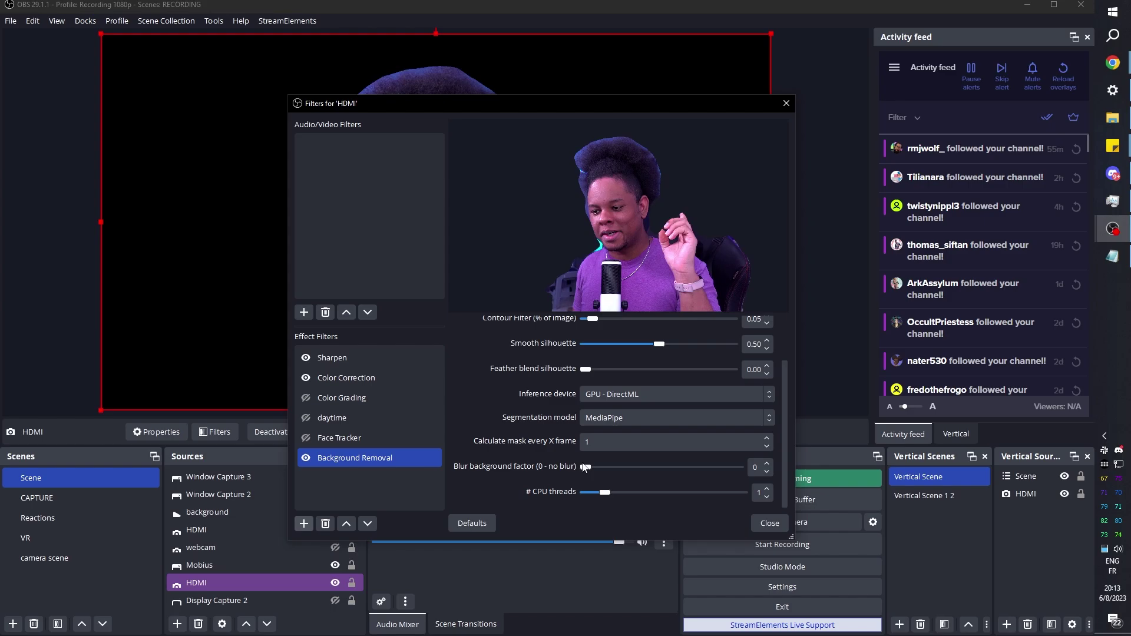
{"action": "left_click_drag", "start_coordinate": [586, 468], "coordinate": [607, 469]}
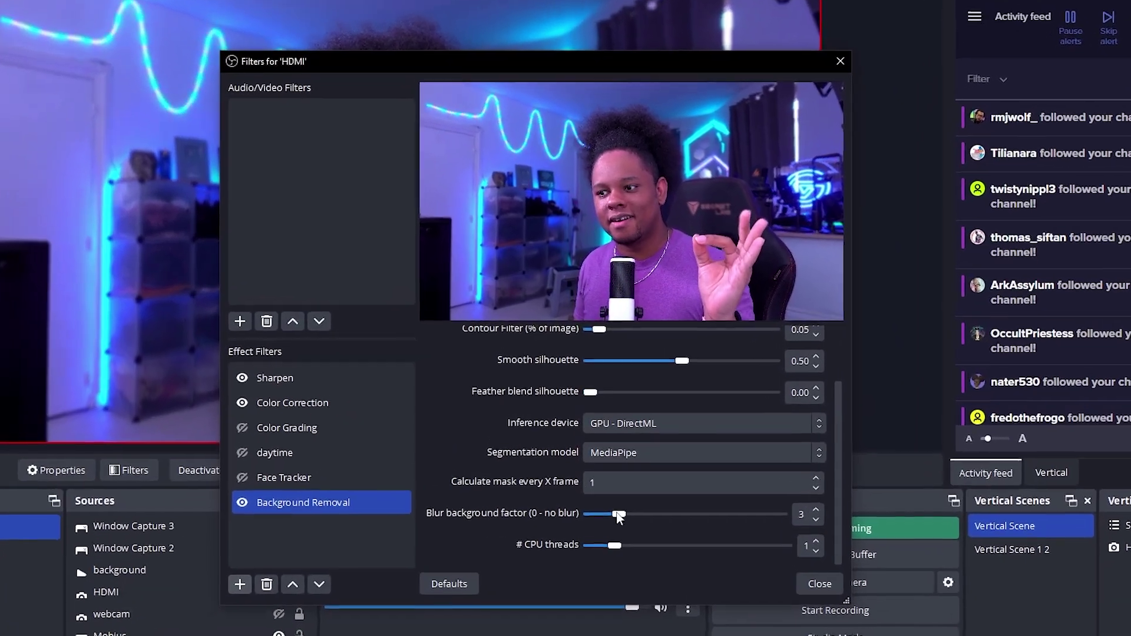
{"action": "left_click_drag", "start_coordinate": [619, 517], "coordinate": [636, 517]}
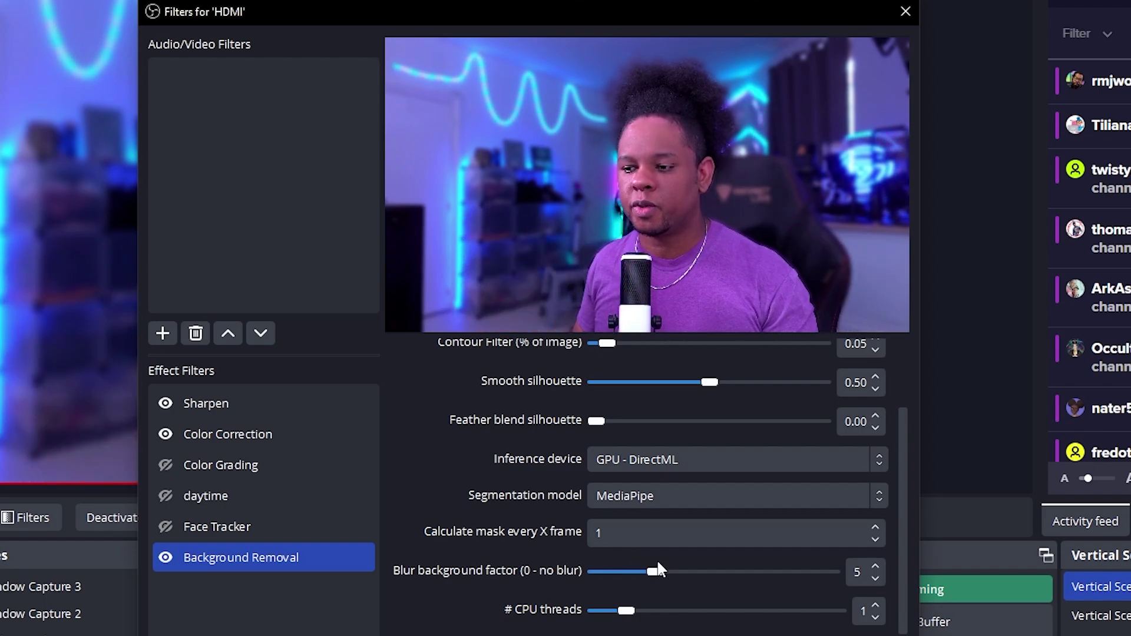
{"action": "left_click", "coordinate": [824, 466]}
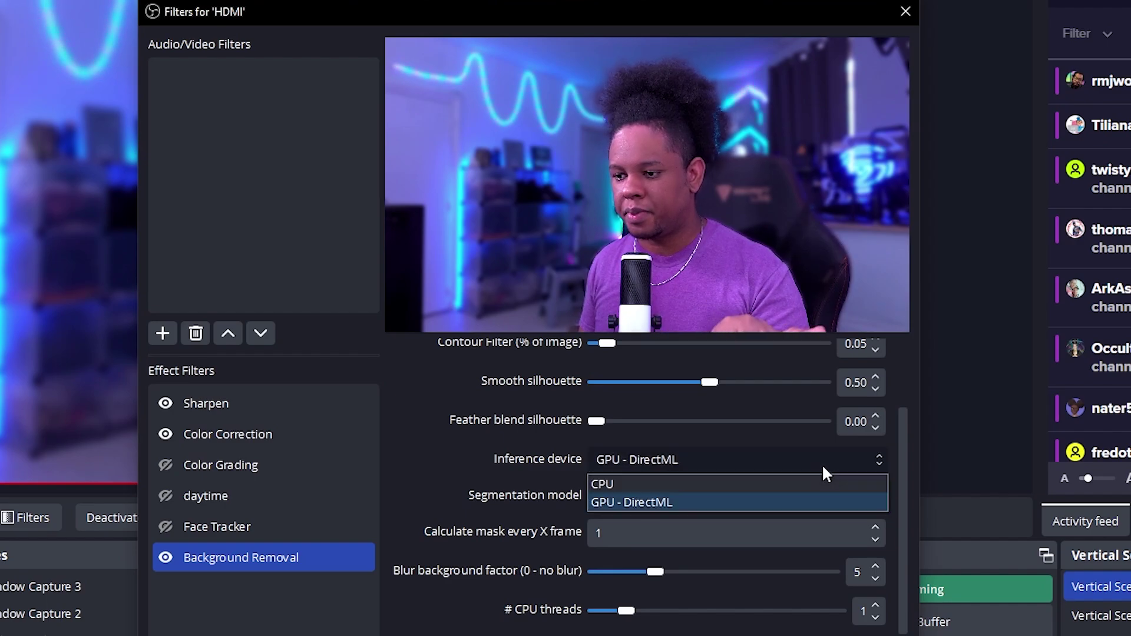
{"action": "left_click", "coordinate": [704, 504]}
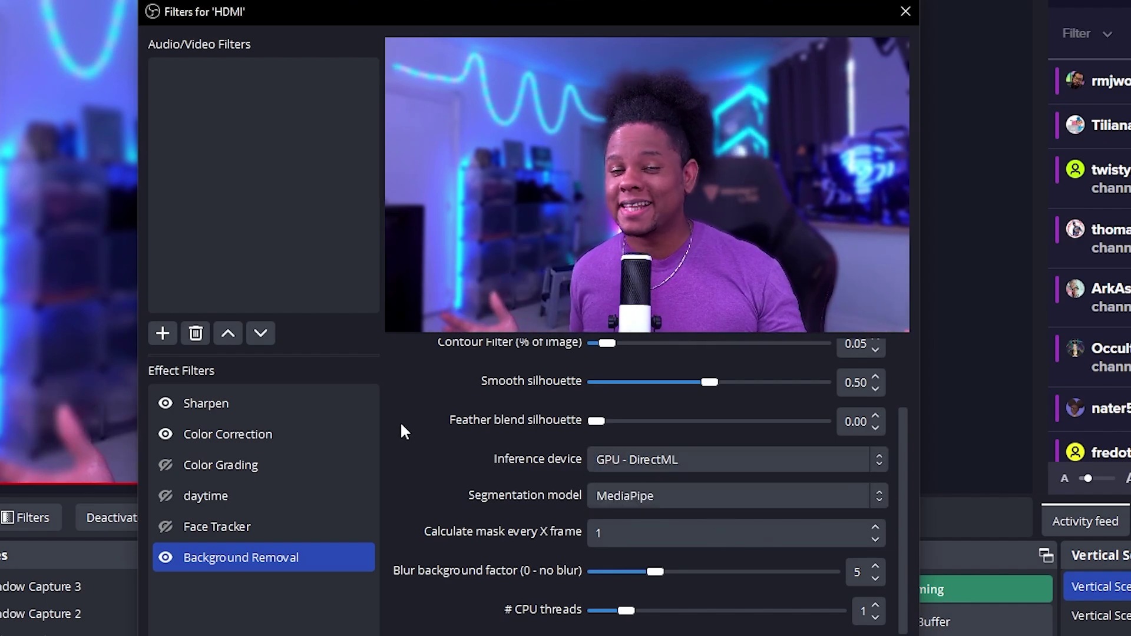
{"action": "left_click_drag", "start_coordinate": [664, 572], "coordinate": [674, 571]}
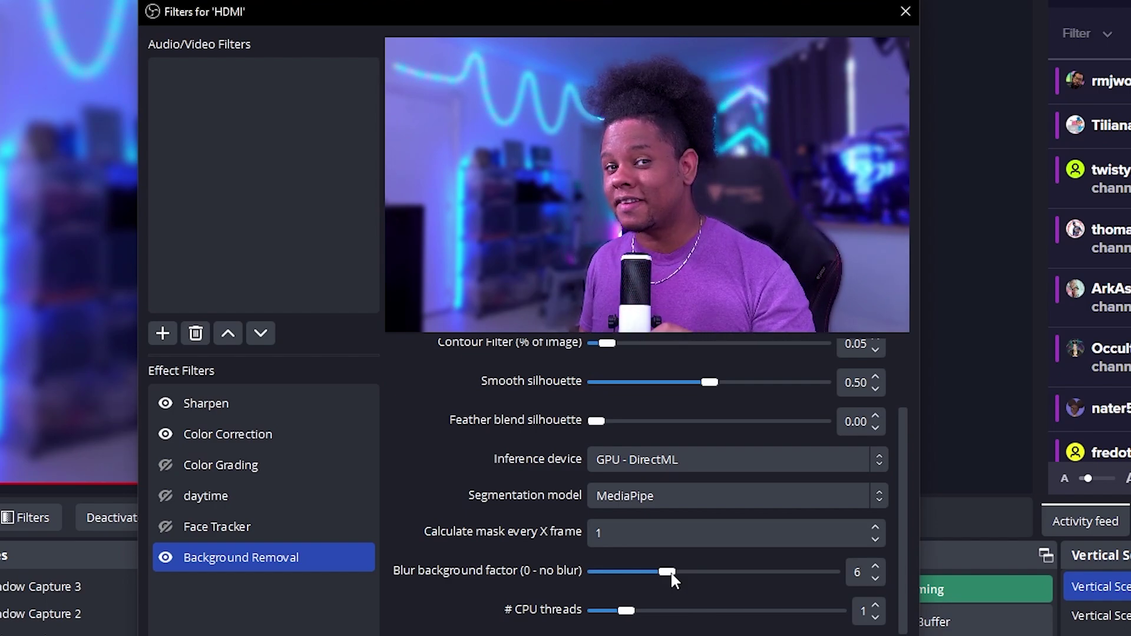
{"action": "left_click_drag", "start_coordinate": [670, 573], "coordinate": [577, 571]}
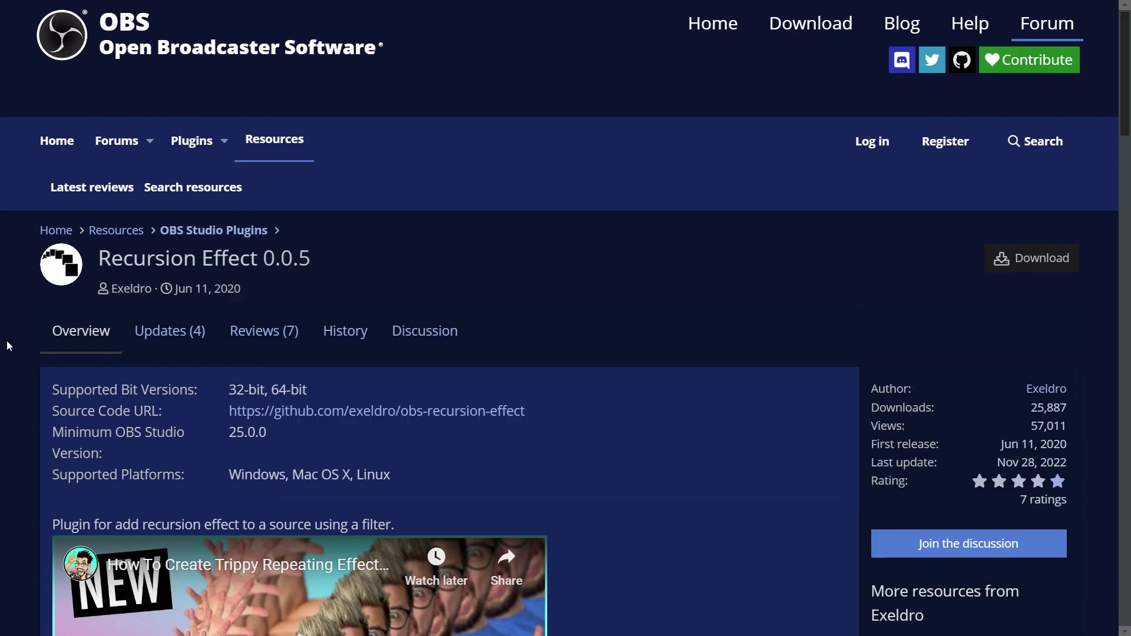
Scroll down the Recursion Effect 0.0.5 plugin page on the OBS forum.
{"action": "scroll", "coordinate": [7, 345], "scroll_direction": "down", "scroll_amount": 3}
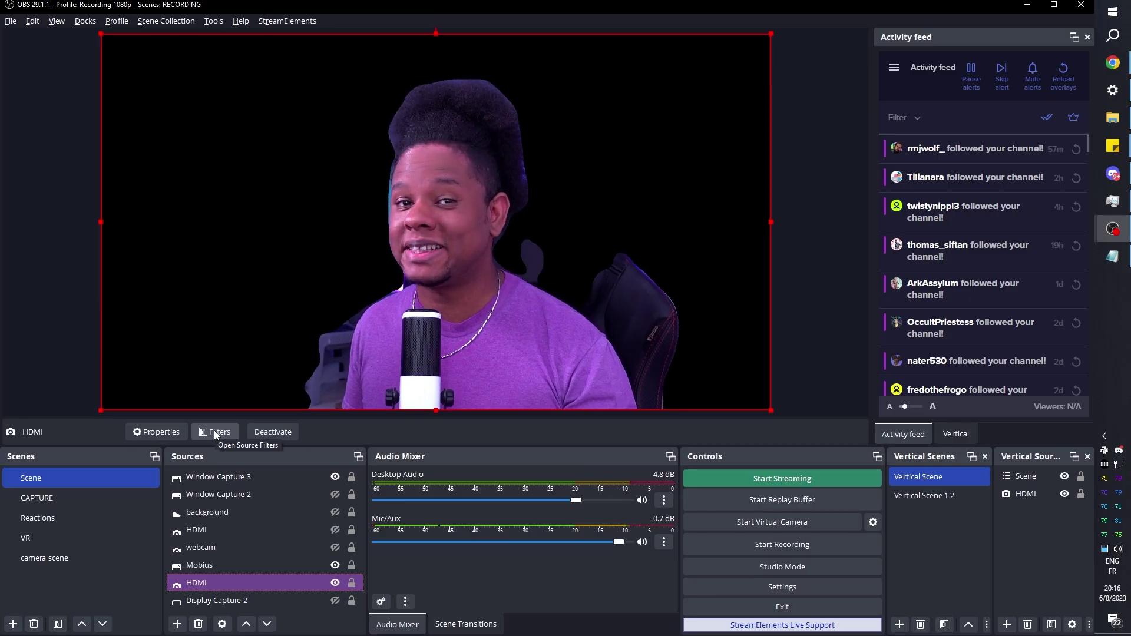
Add a Recursion Effect filter to the HDMI camera and move the Filters window off the canvas.
{"action": "left_click", "coordinate": [217, 432]}
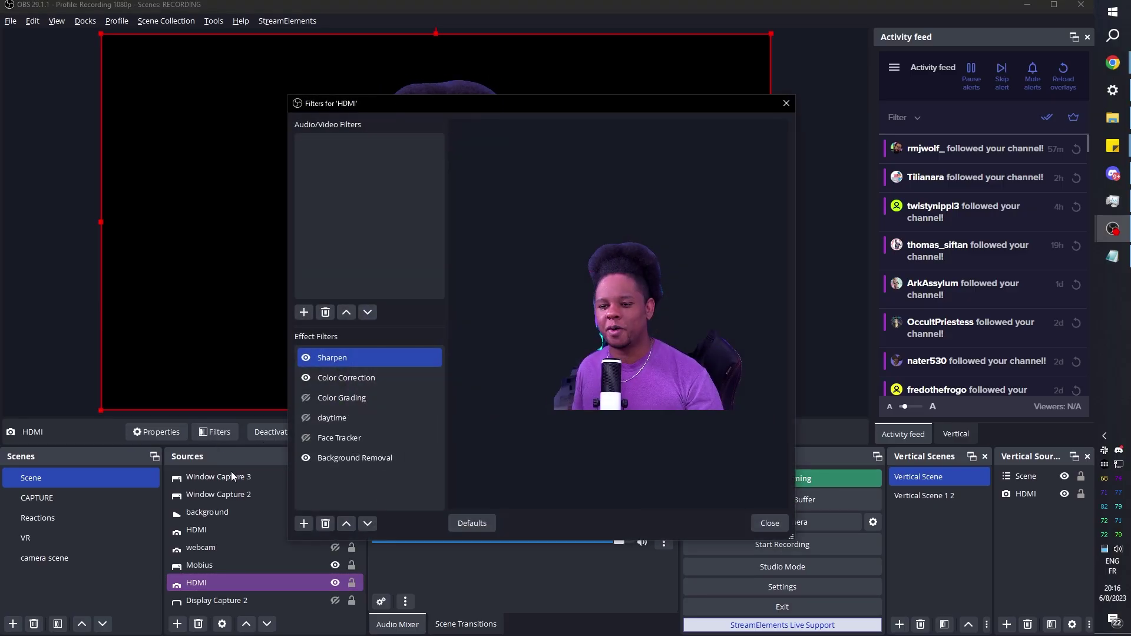
{"action": "left_click", "coordinate": [305, 529]}
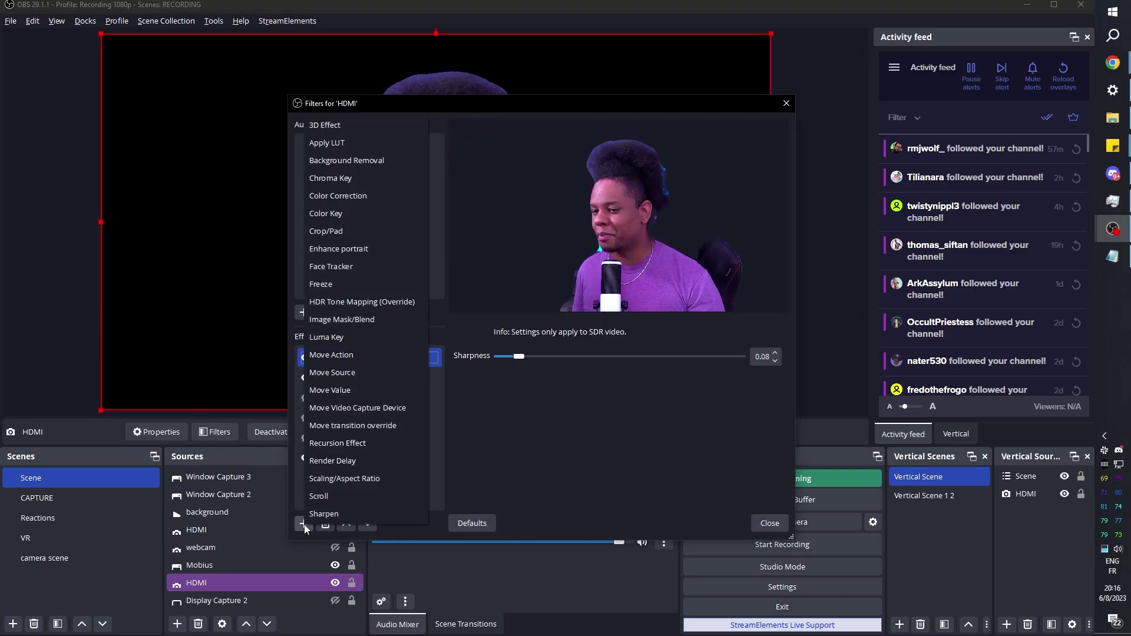
{"action": "left_click", "coordinate": [369, 444]}
{"action": "left_click", "coordinate": [516, 337]}
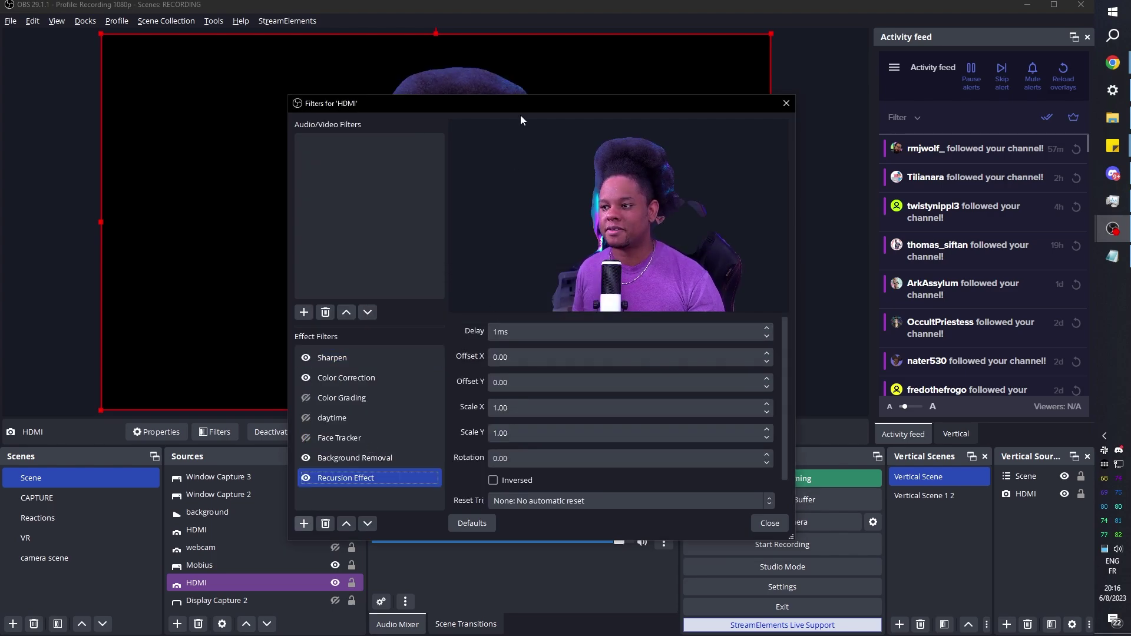
{"action": "left_click_drag", "start_coordinate": [486, 104], "coordinate": [874, 27]}
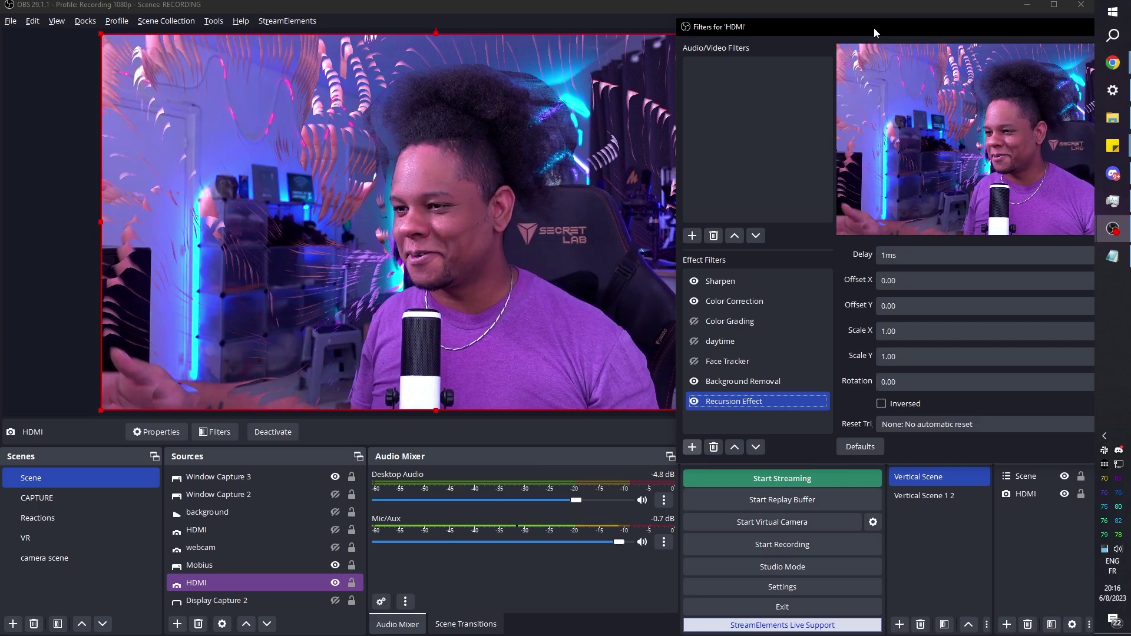
Try different Recursion Effect rotation, offset and scale values while watching the trails.
{"action": "left_click_drag", "start_coordinate": [874, 27], "coordinate": [601, 47]}
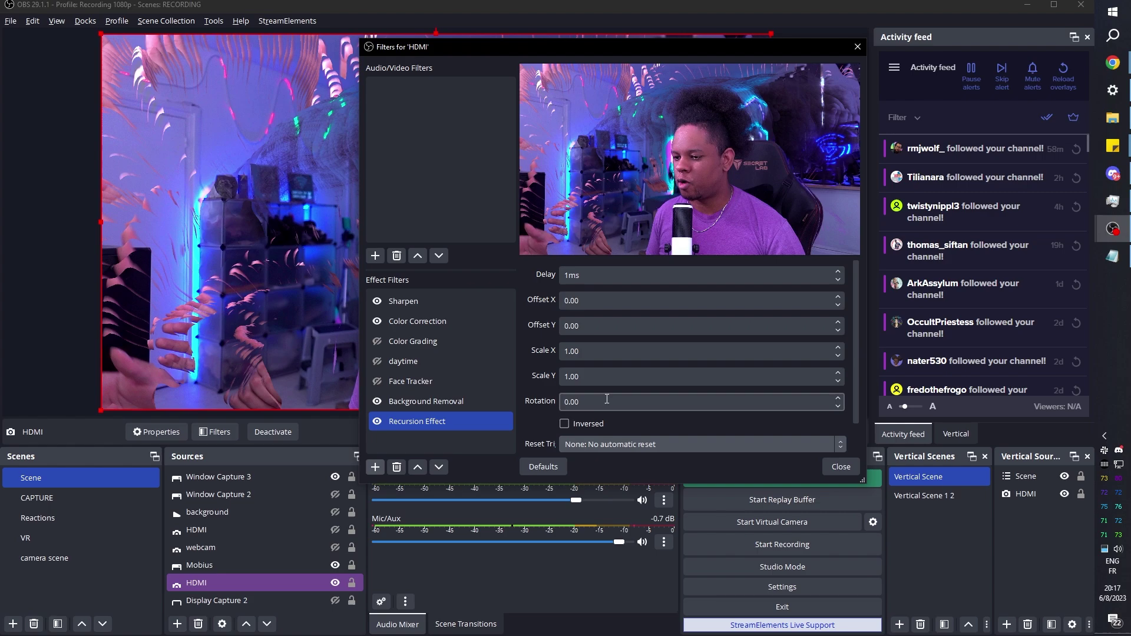
{"action": "scroll", "coordinate": [630, 401], "scroll_direction": "up", "scroll_amount": 1}
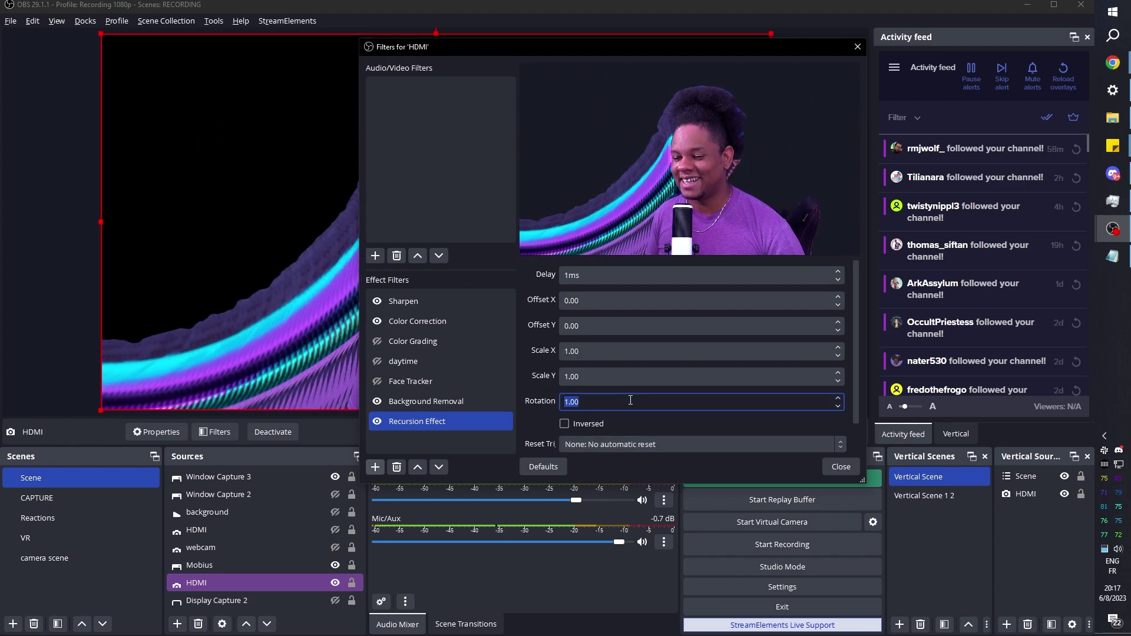
{"action": "scroll", "coordinate": [609, 302], "scroll_direction": "up", "scroll_amount": 1}
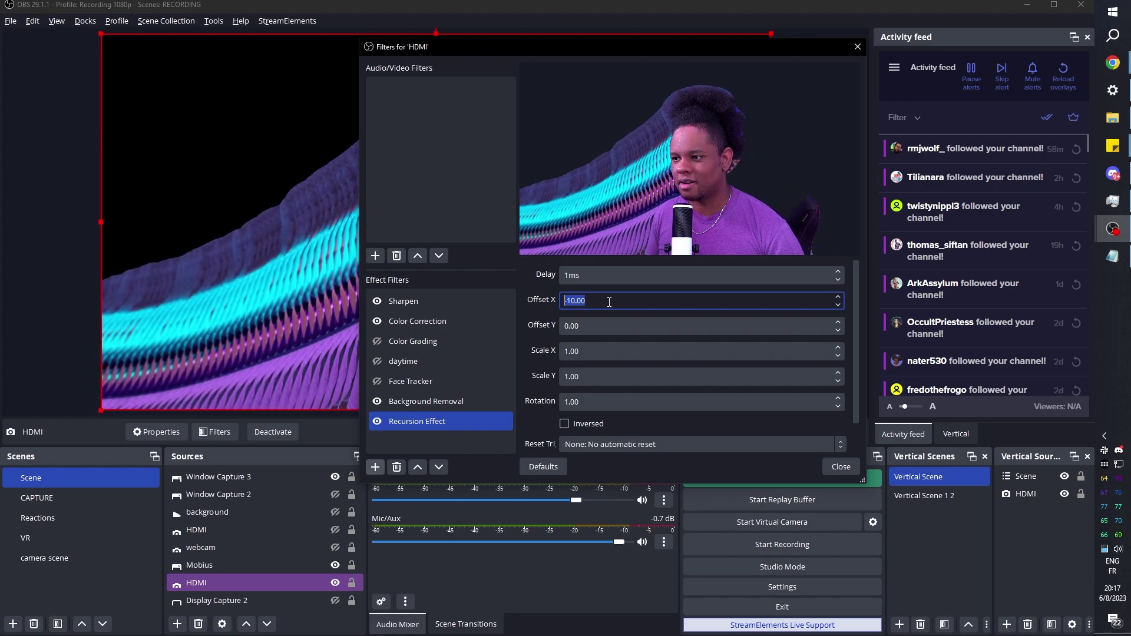
{"action": "scroll", "coordinate": [609, 302], "scroll_direction": "down", "scroll_amount": 20}
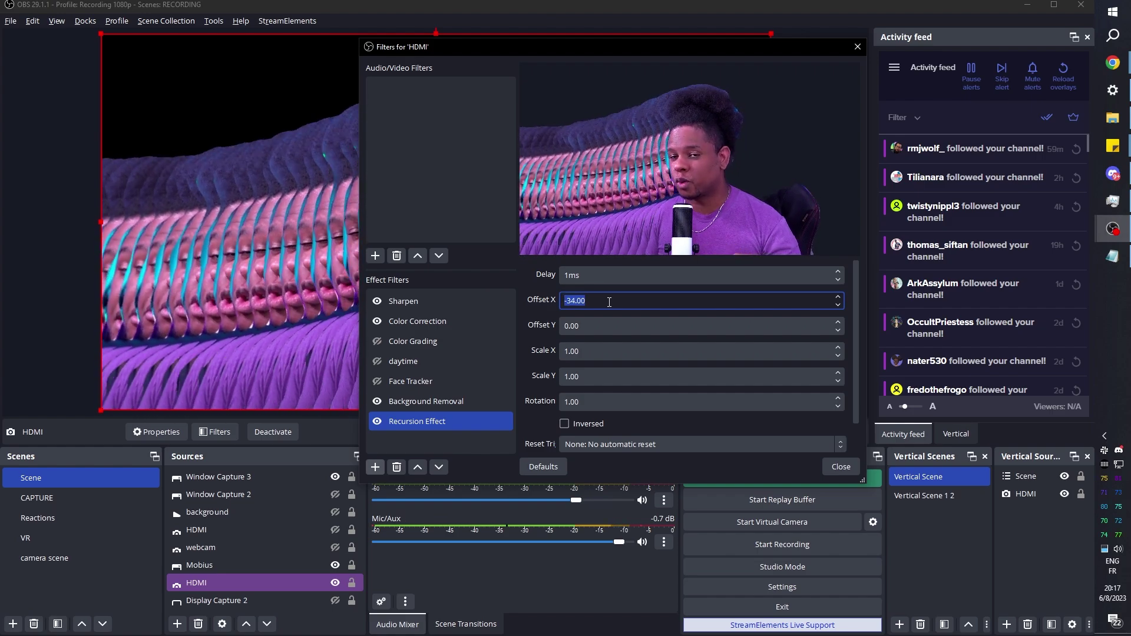
{"action": "scroll", "coordinate": [609, 302], "scroll_direction": "down", "scroll_amount": 13}
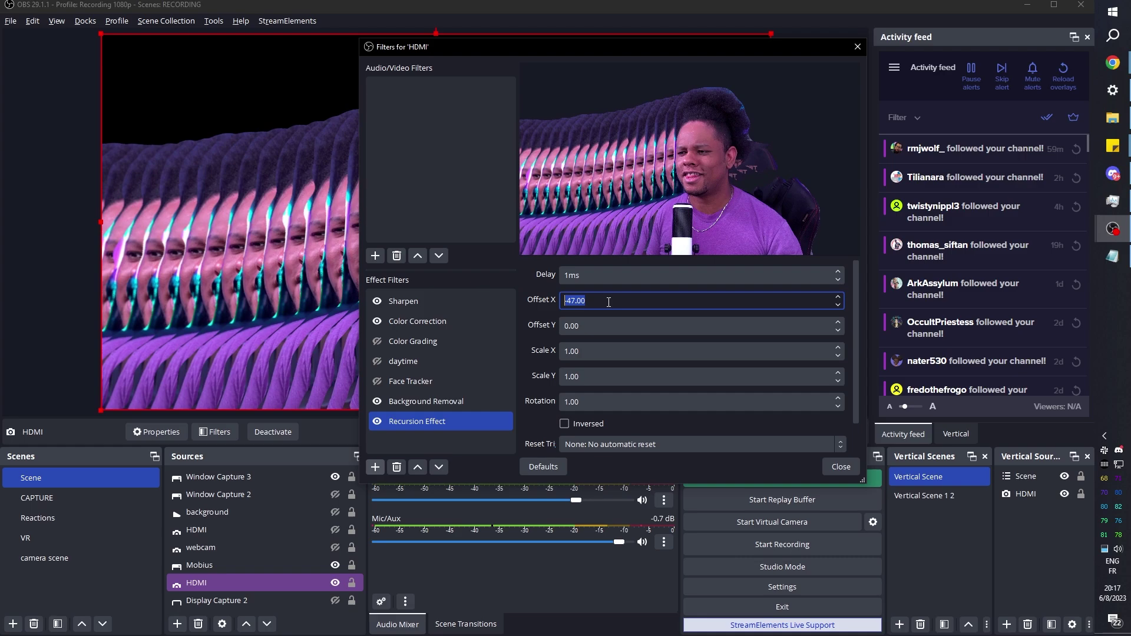
{"action": "scroll", "coordinate": [591, 402], "scroll_direction": "up", "scroll_amount": 2}
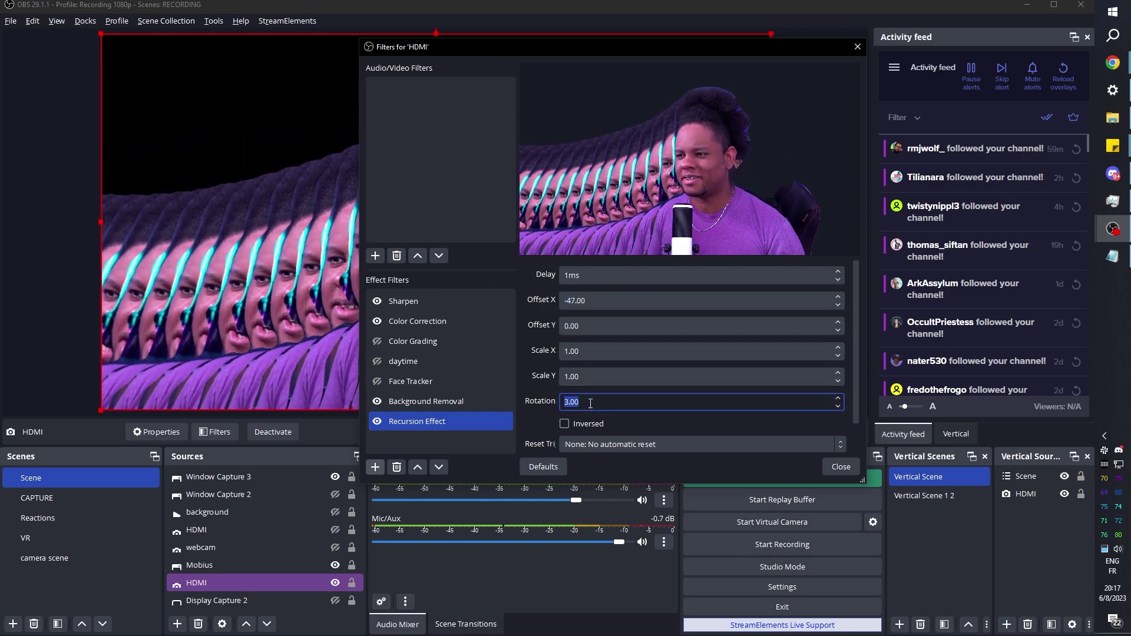
{"action": "scroll", "coordinate": [590, 403], "scroll_direction": "up", "scroll_amount": 1}
{"action": "scroll", "coordinate": [595, 377], "scroll_direction": "down", "scroll_amount": 11}
{"action": "scroll", "coordinate": [598, 351], "scroll_direction": "down", "scroll_amount": 13}
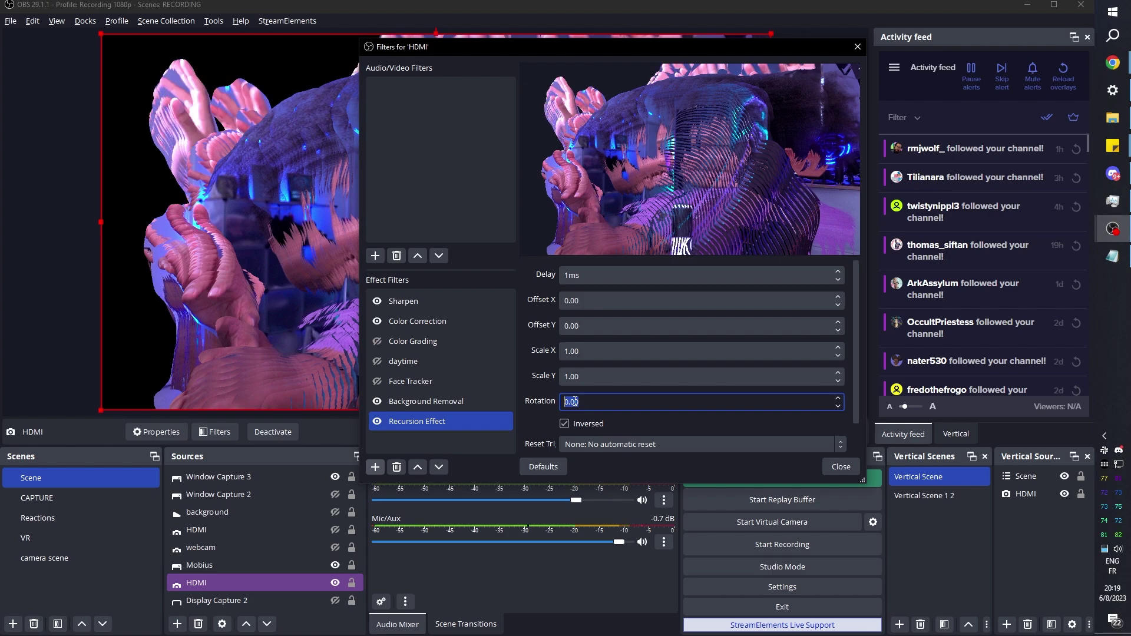
{"action": "left_click_drag", "start_coordinate": [496, 46], "coordinate": [919, 37]}
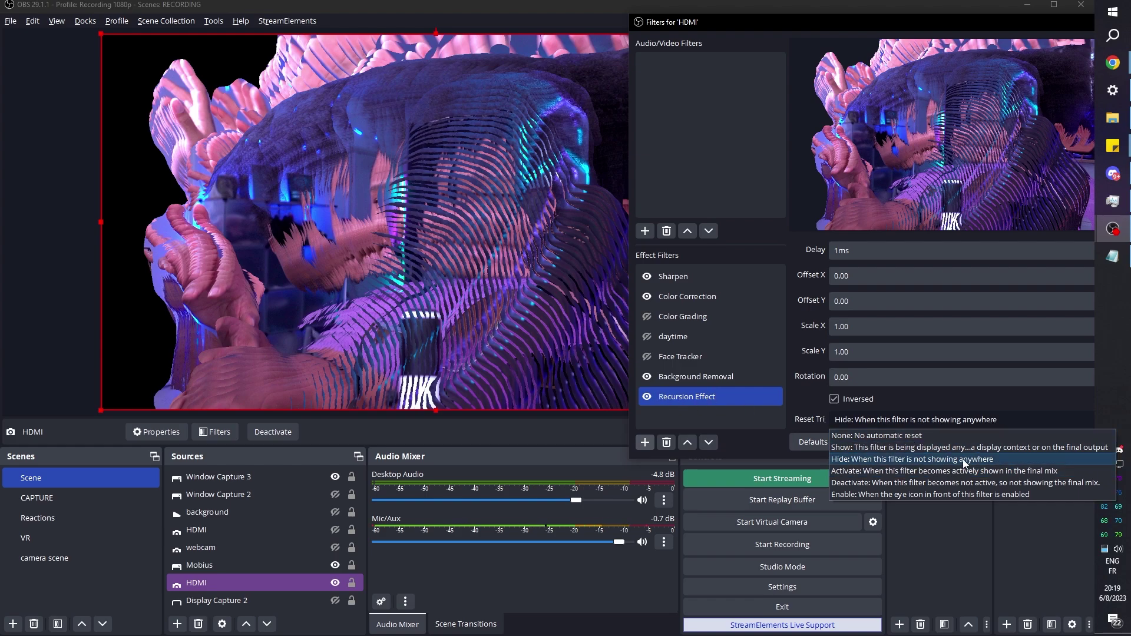
Set the Recursion Effect's Reset trigger to Enable.
{"action": "left_click", "coordinate": [931, 494]}
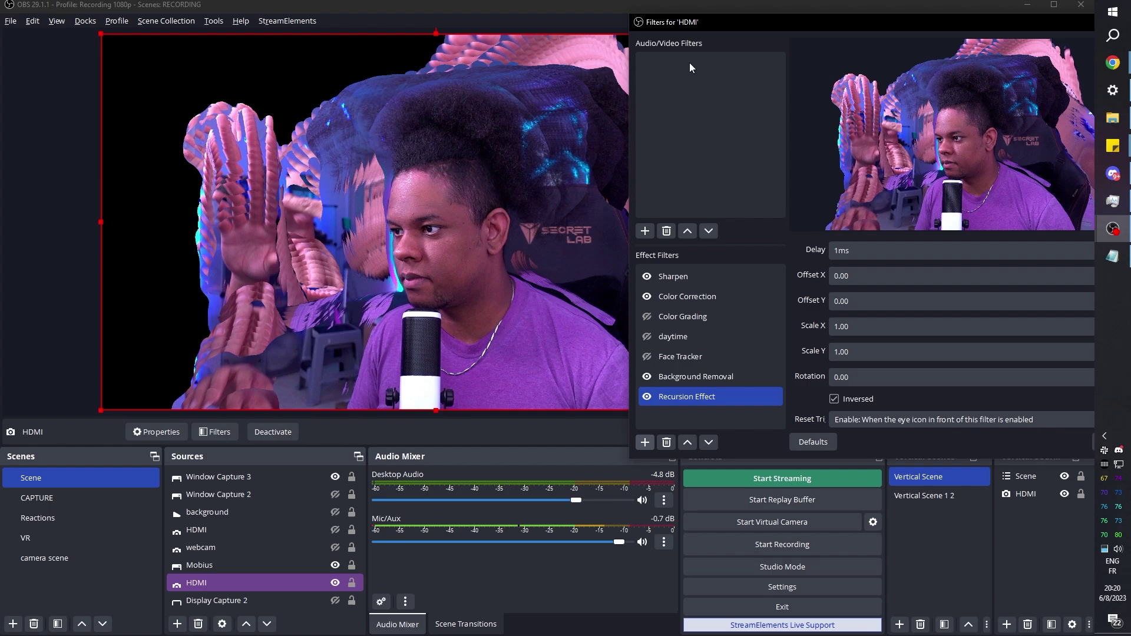
{"action": "left_click_drag", "start_coordinate": [720, 30], "coordinate": [1013, 57]}
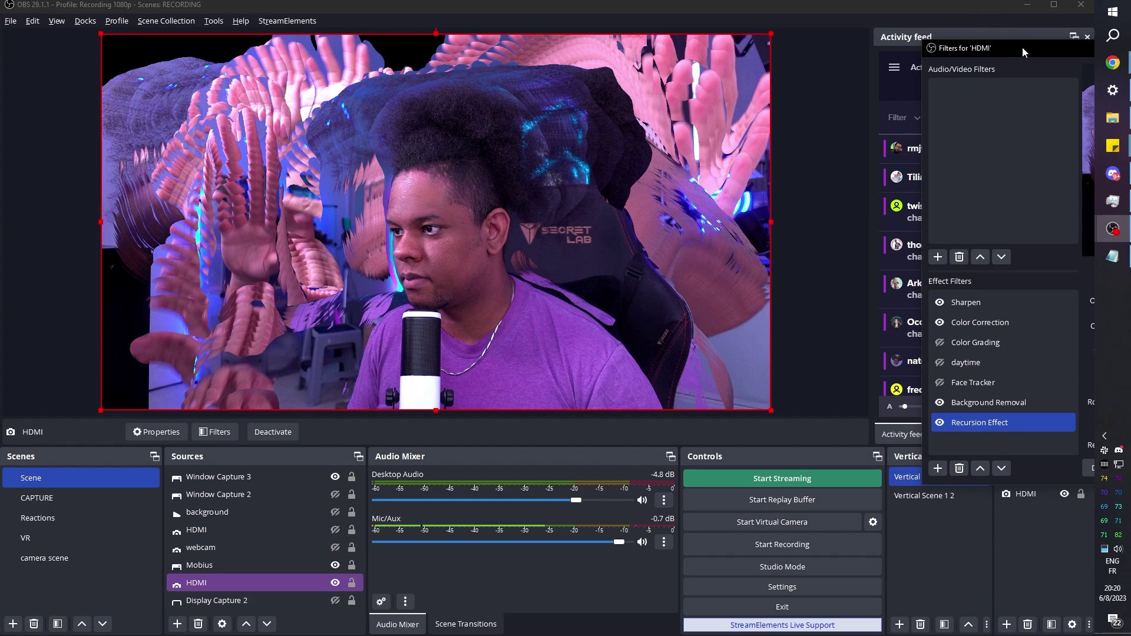
{"action": "left_click_drag", "start_coordinate": [1023, 47], "coordinate": [794, 58]}
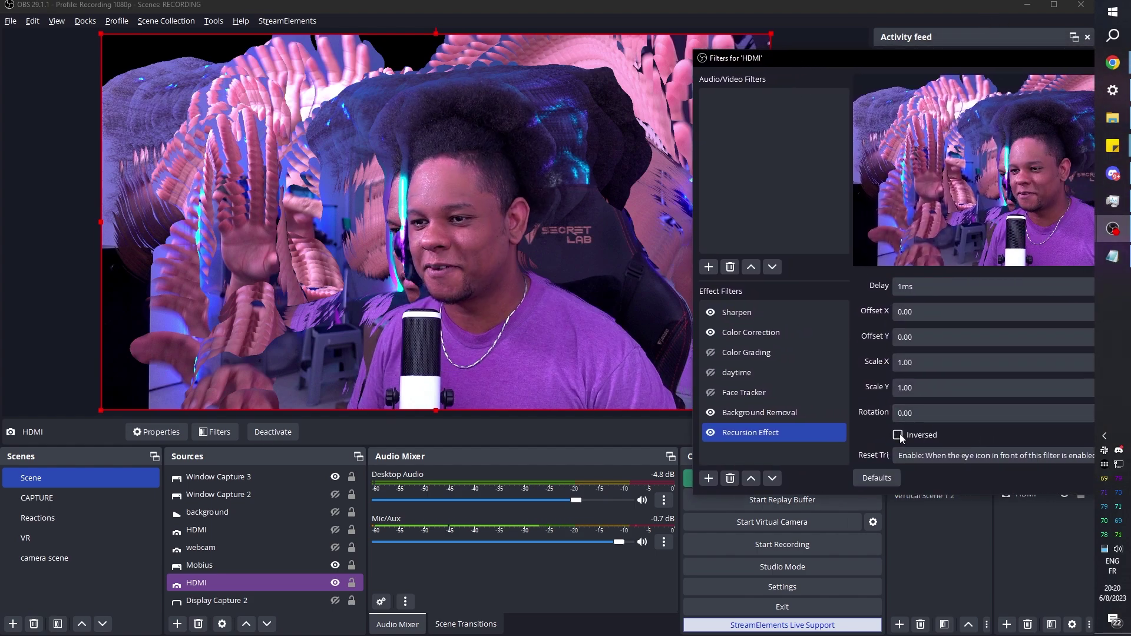
Untick Inversed, re-enable the Recursion Effect filter, and raise Rotation to 1.00.
{"action": "left_click", "coordinate": [897, 436]}
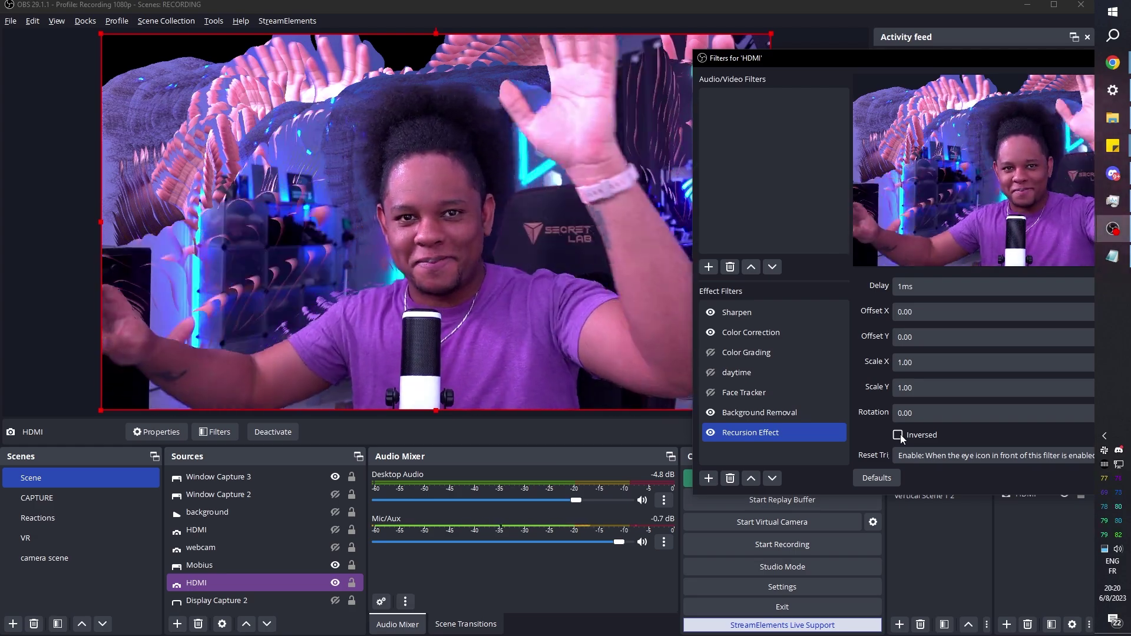
{"action": "left_click_drag", "start_coordinate": [825, 58], "coordinate": [746, 46]}
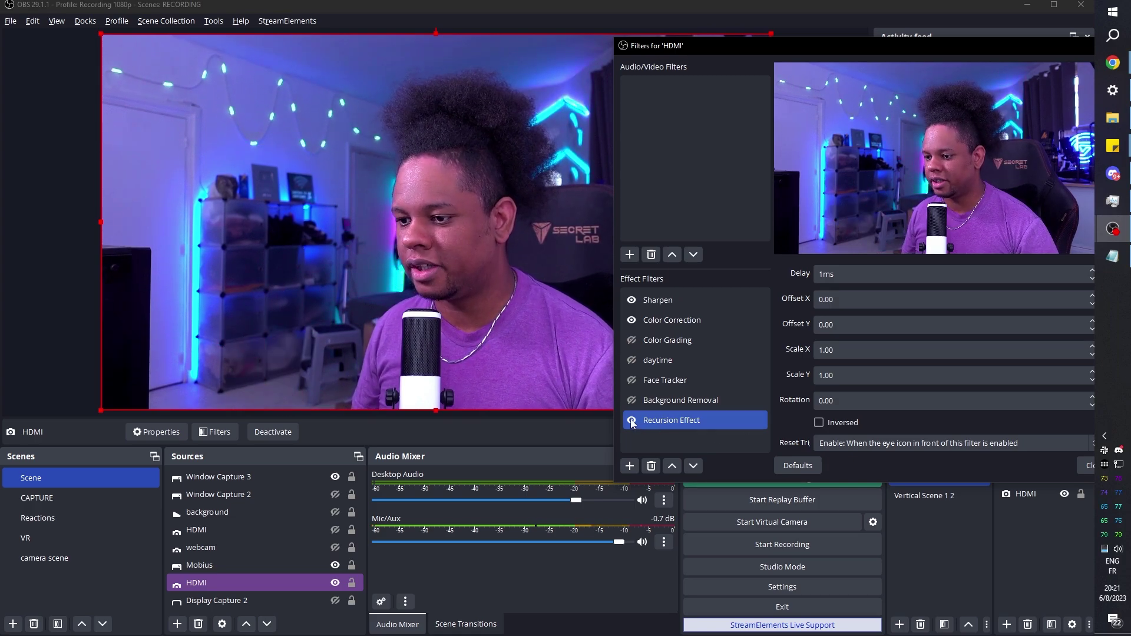
{"action": "left_click", "coordinate": [819, 422]}
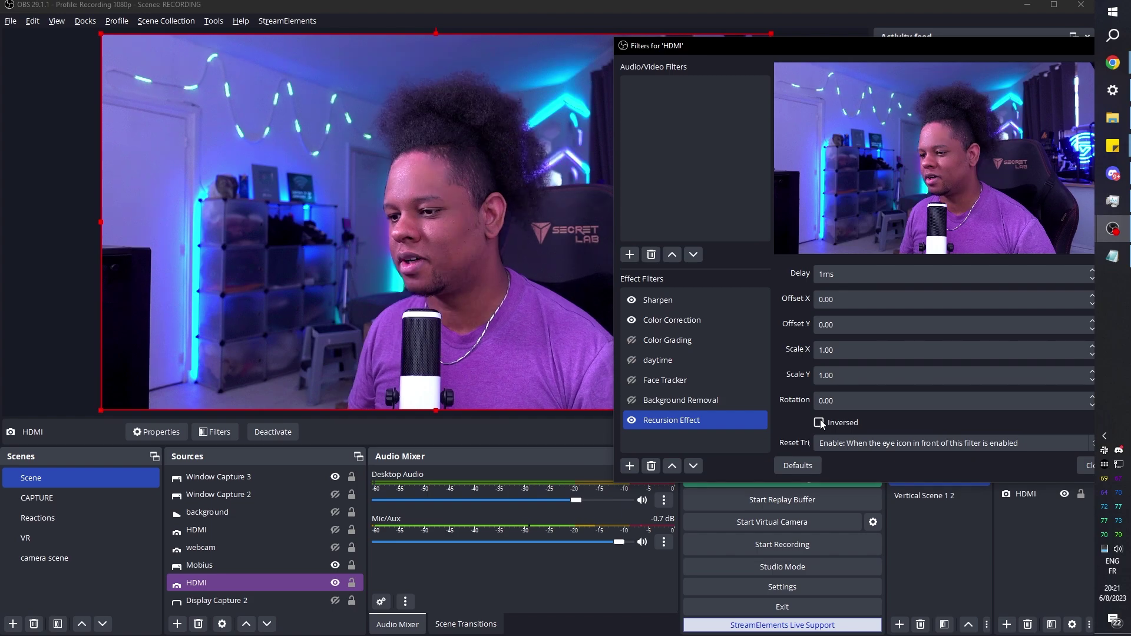
{"action": "left_click", "coordinate": [631, 420]}
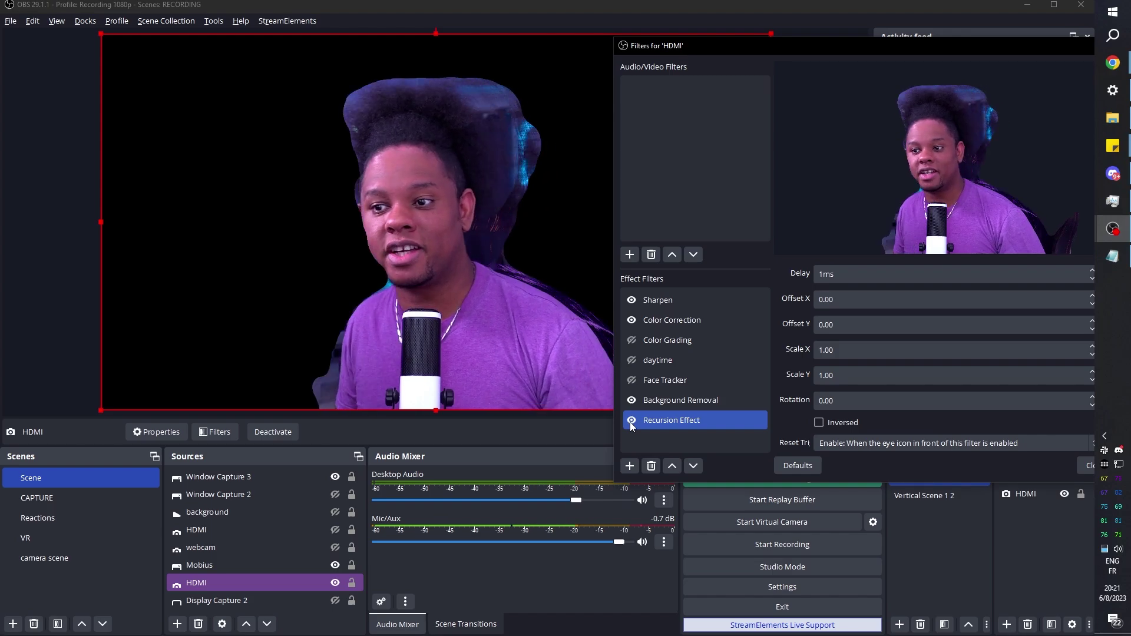
{"action": "left_click", "coordinate": [851, 400]}
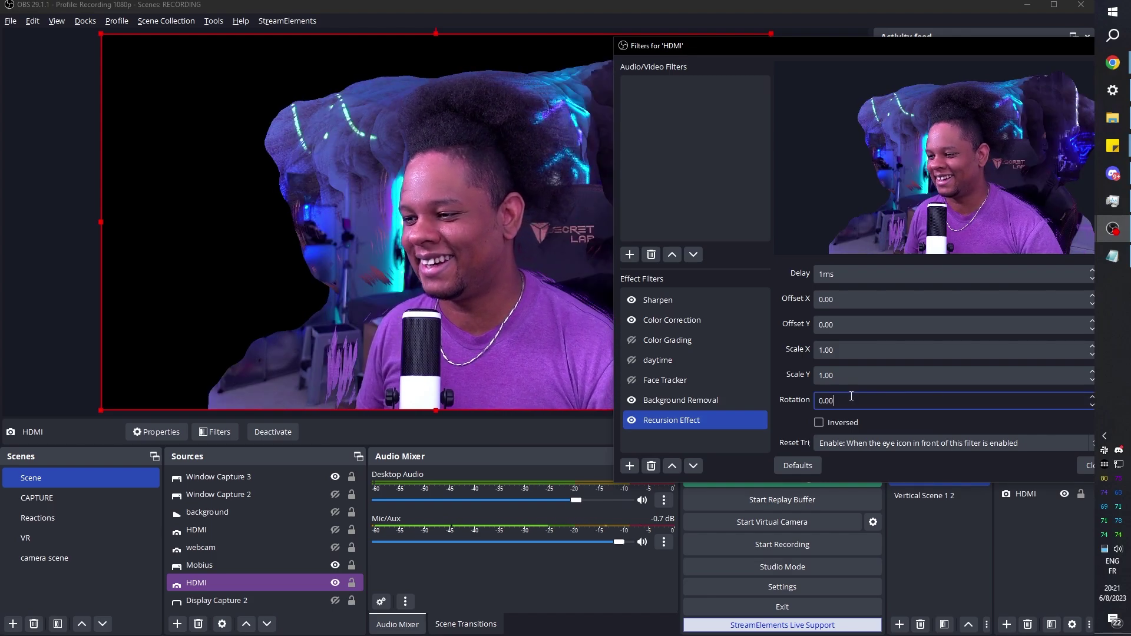
{"action": "key", "text": "Up"}
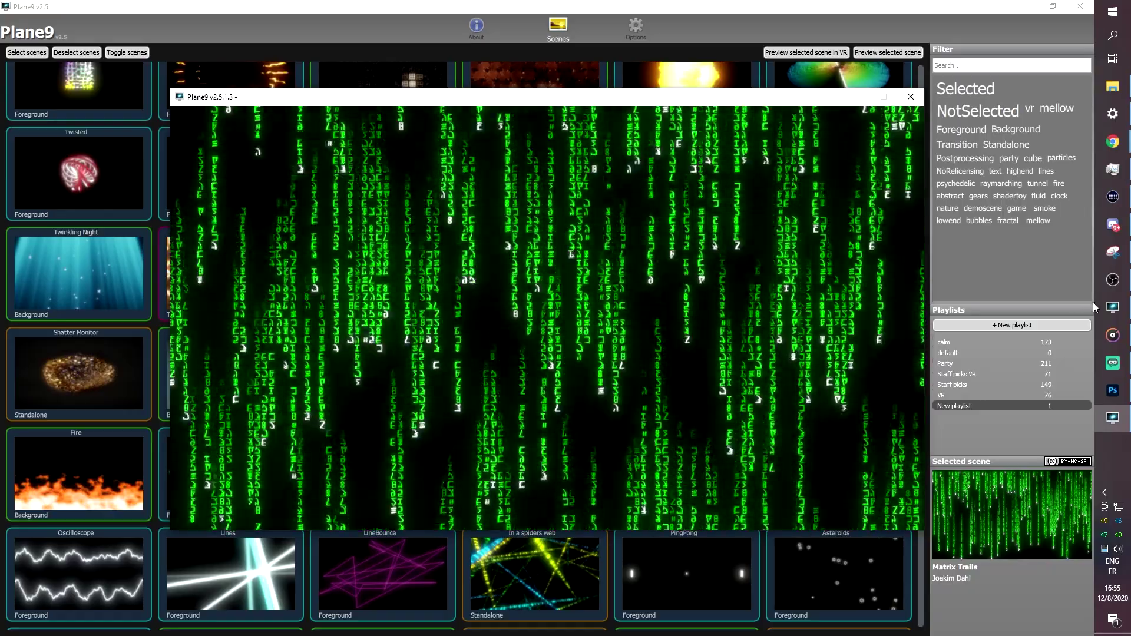
Switch to the Streamlabs OBS window showing the webcam with its camera overlay.
{"action": "left_click", "coordinate": [1113, 362]}
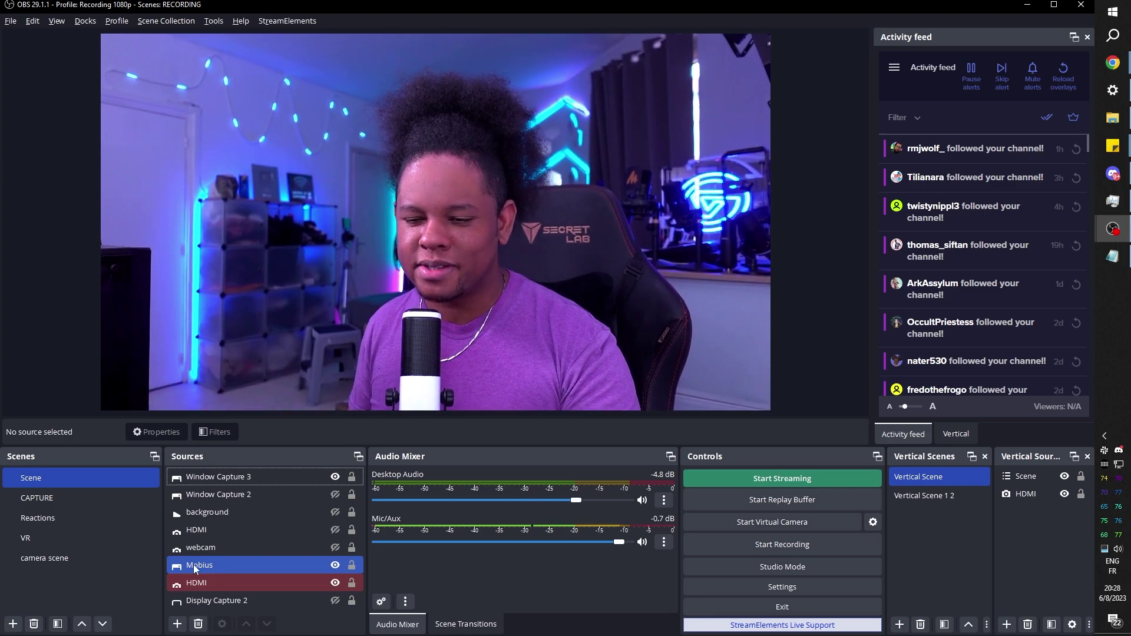
Add a Waveform Visualizer source under its default name and list its Audio Source options.
{"action": "left_click", "coordinate": [176, 624]}
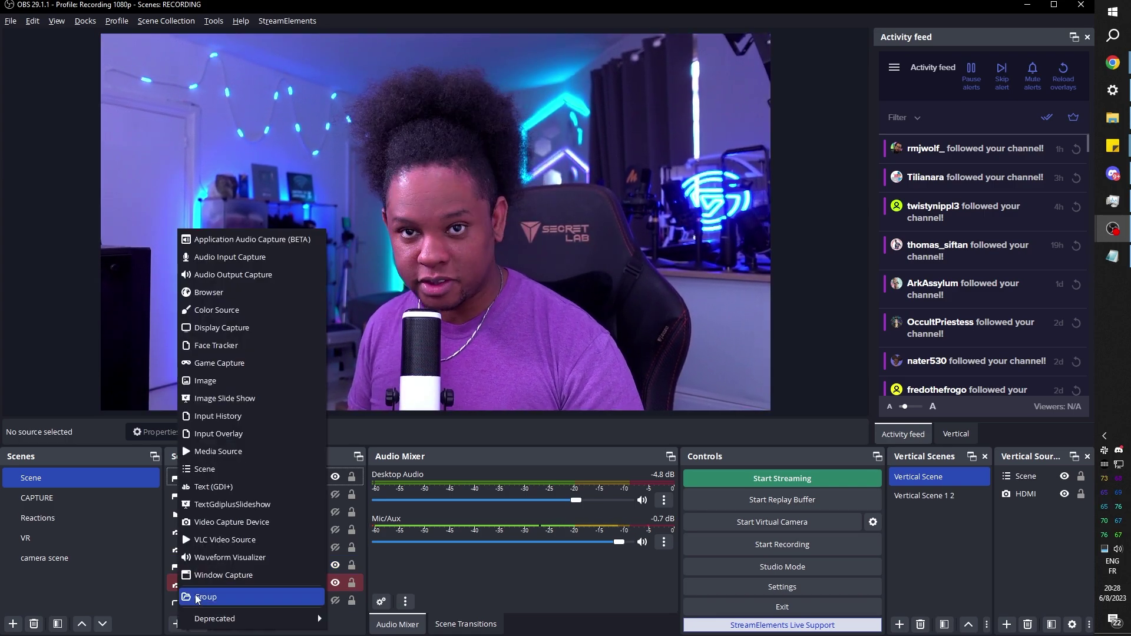
{"action": "left_click", "coordinate": [286, 558]}
{"action": "key", "text": "Return"}
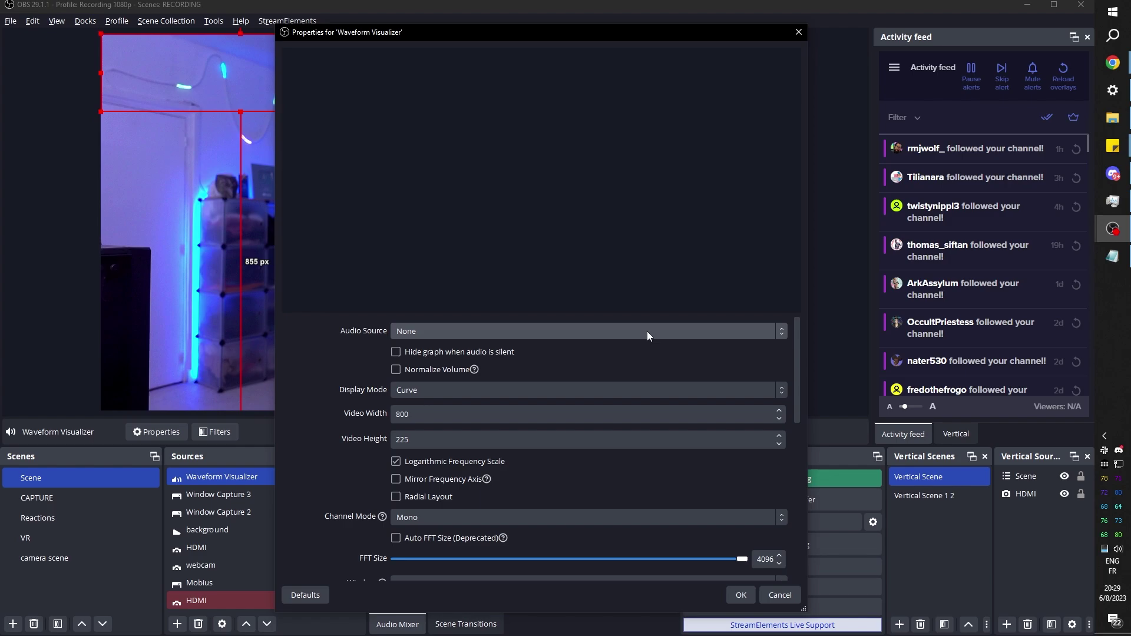
{"action": "left_click", "coordinate": [647, 331]}
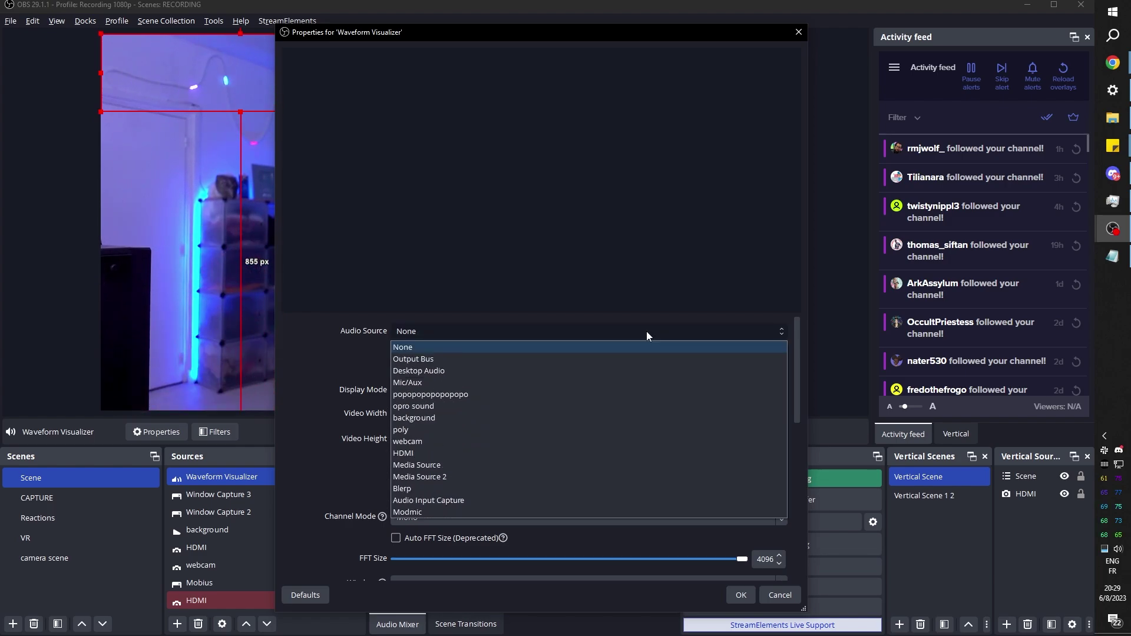
Set the visualizer's Audio Source to Mic/Aux and enable Normalize Volume.
{"action": "left_click", "coordinate": [444, 384]}
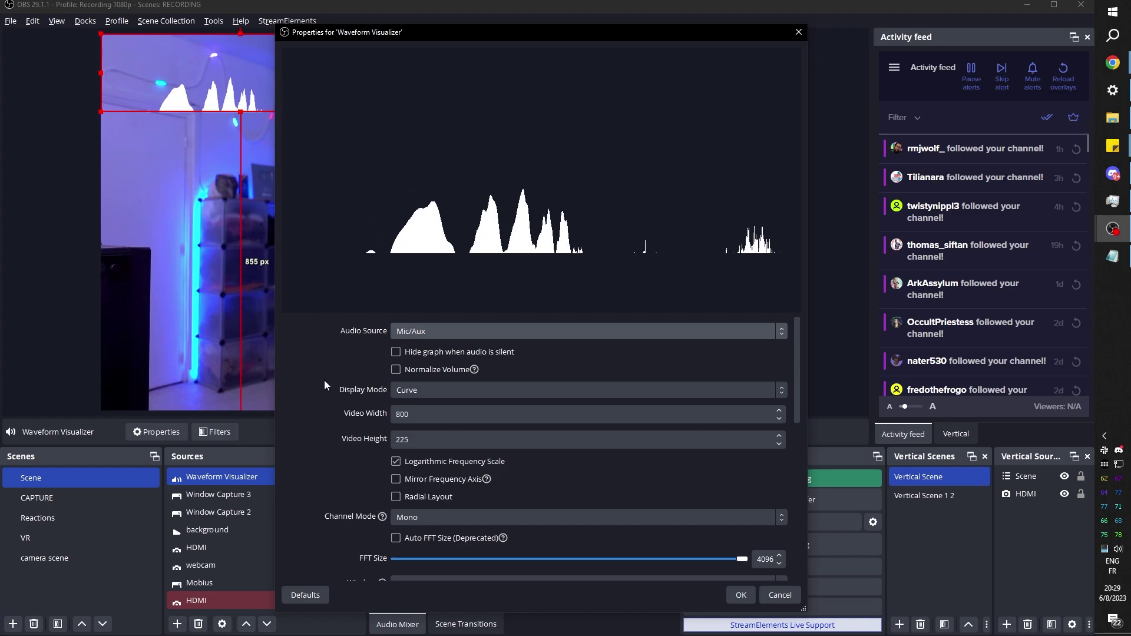
{"action": "scroll", "coordinate": [336, 380], "scroll_direction": "down", "scroll_amount": 1}
{"action": "scroll", "coordinate": [354, 377], "scroll_direction": "up", "scroll_amount": 1}
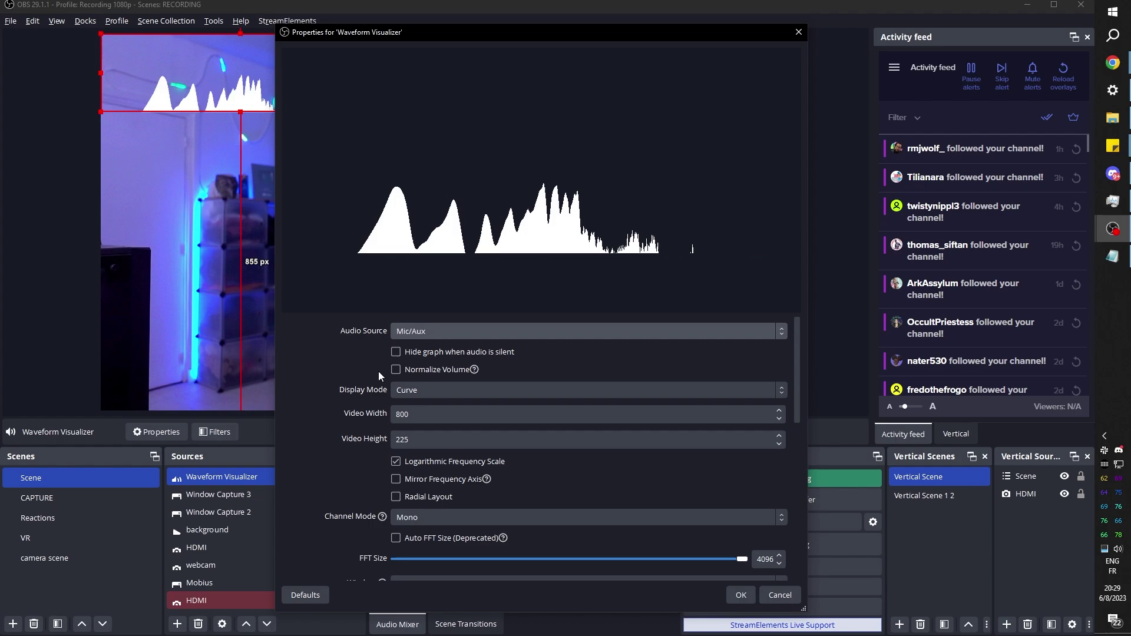
{"action": "left_click", "coordinate": [396, 370]}
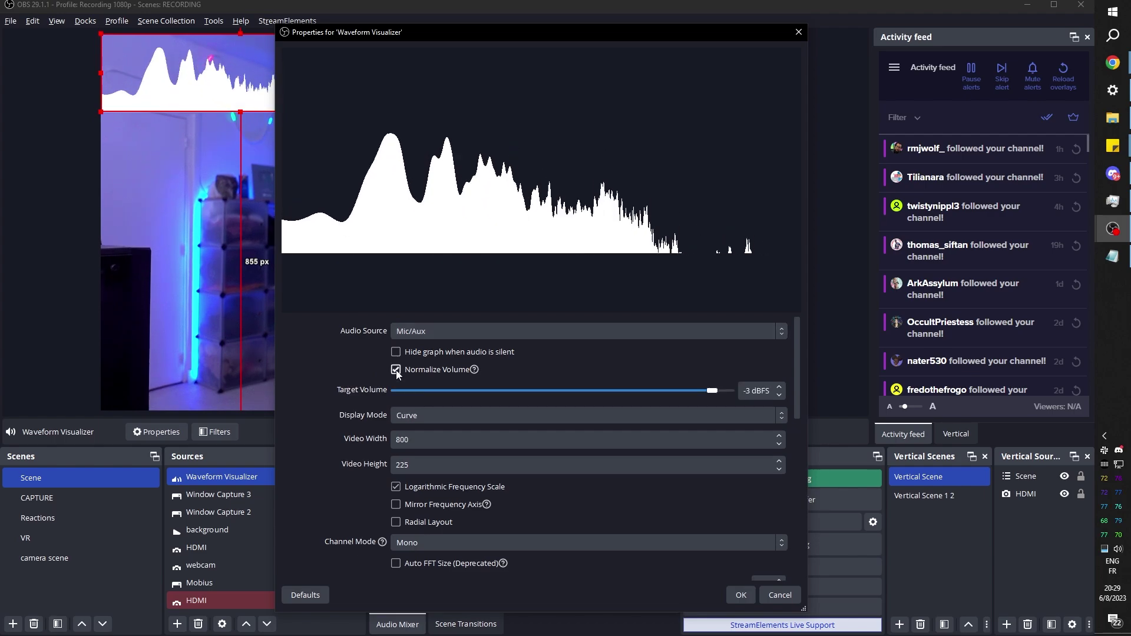
Try the visualizer's Display Mode options, Bars and a level-meter style.
{"action": "scroll", "coordinate": [701, 388], "scroll_direction": "down", "scroll_amount": 1}
{"action": "left_click", "coordinate": [701, 387]}
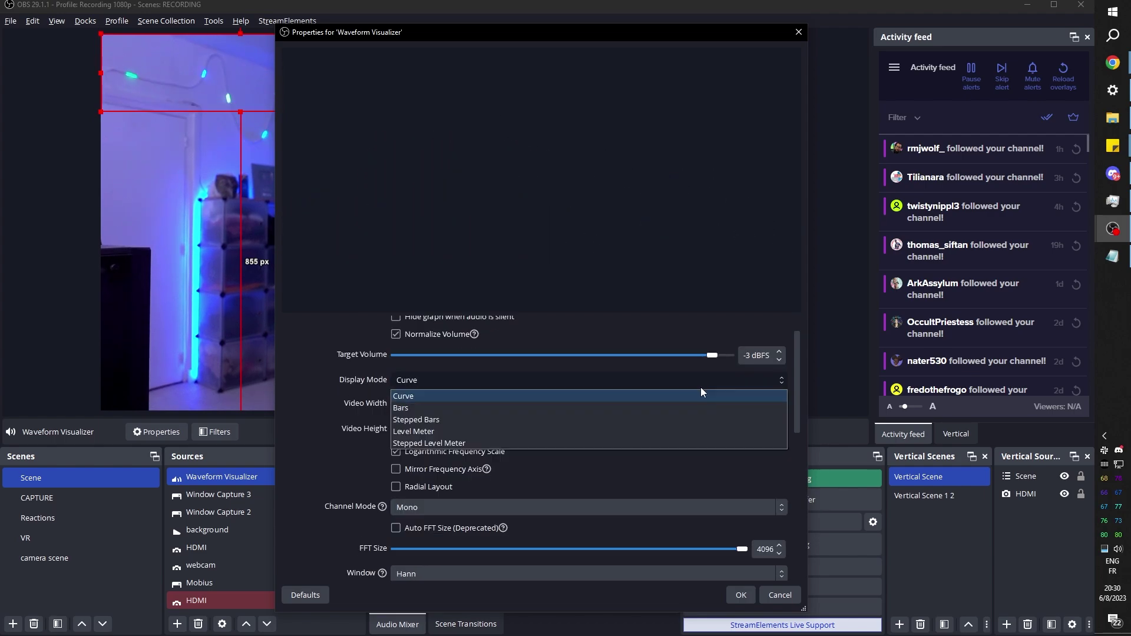
{"action": "left_click", "coordinate": [483, 408]}
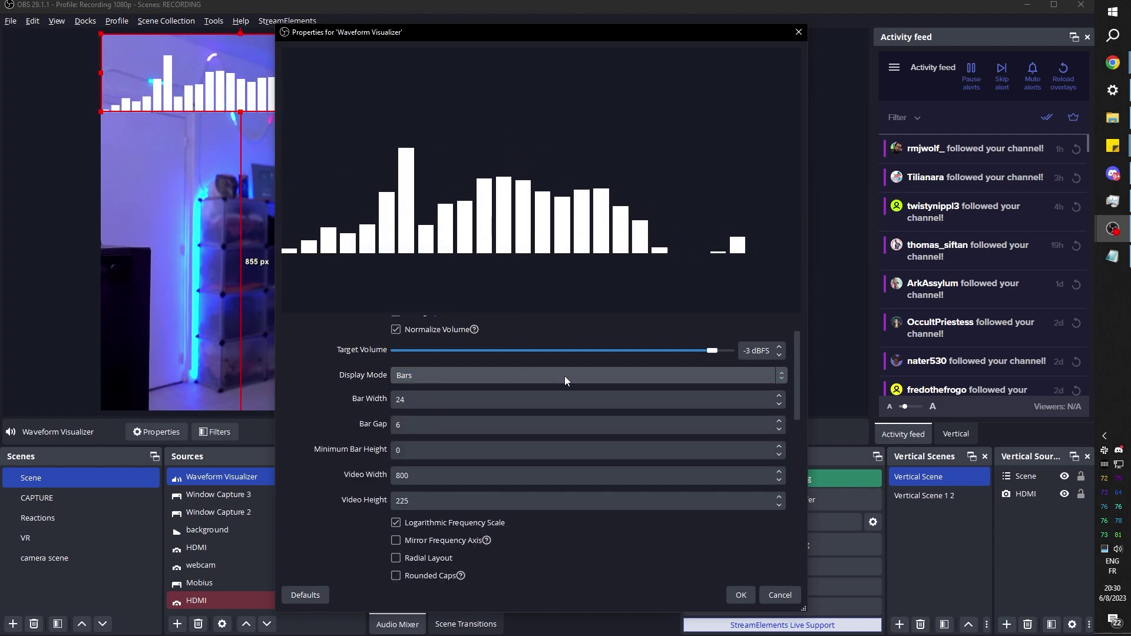
{"action": "left_click", "coordinate": [564, 376]}
{"action": "left_click", "coordinate": [525, 409]}
{"action": "scroll", "coordinate": [526, 379], "scroll_direction": "down", "scroll_amount": 1}
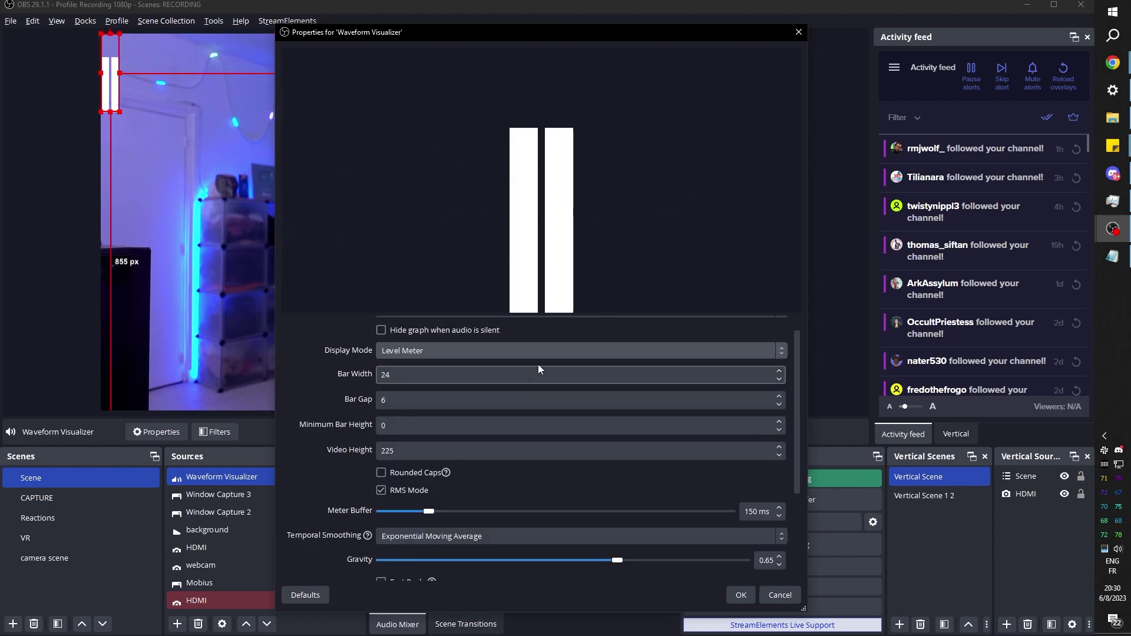
{"action": "left_click", "coordinate": [520, 375]}
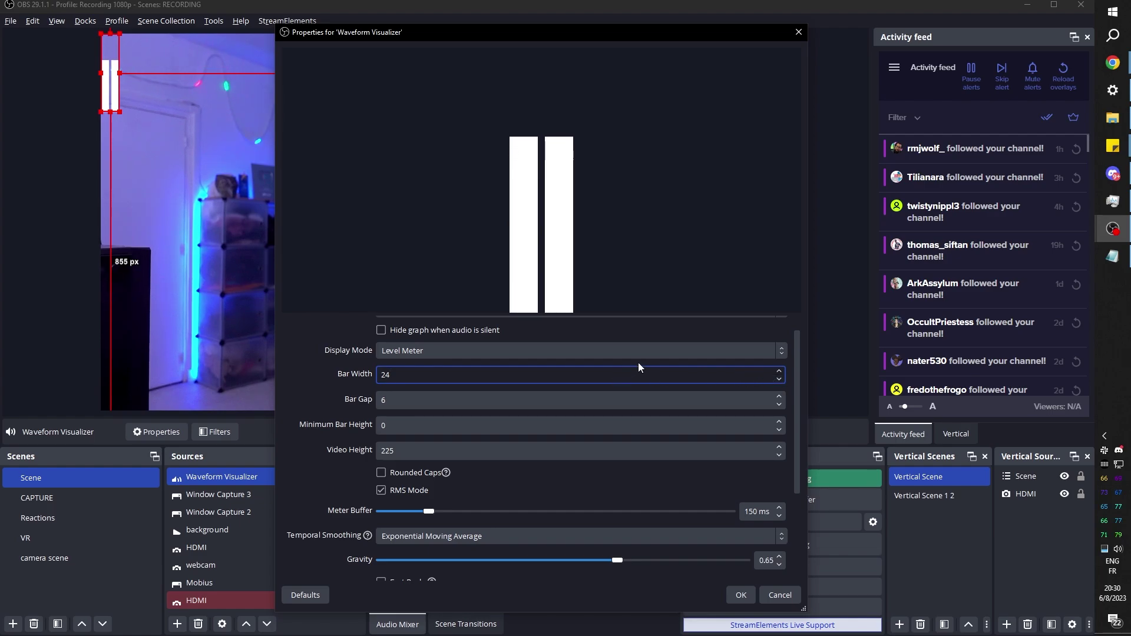
Enable Mirror Frequency Axis for the Bars display.
{"action": "scroll", "coordinate": [670, 355], "scroll_direction": "down", "scroll_amount": 1}
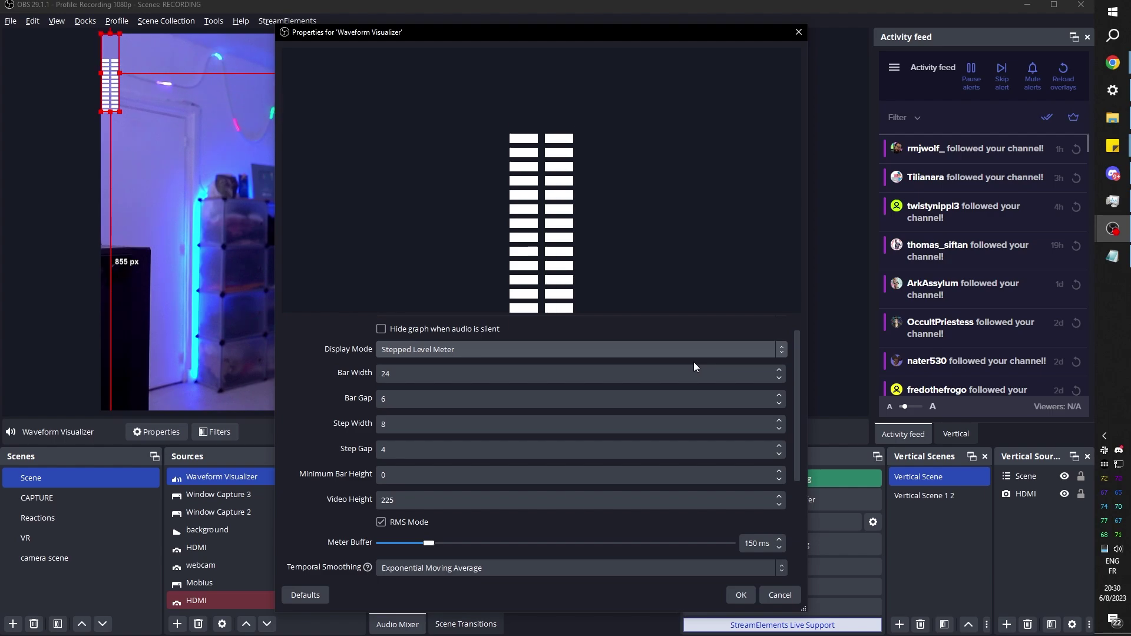
{"action": "scroll", "coordinate": [737, 350], "scroll_direction": "up", "scroll_amount": 3}
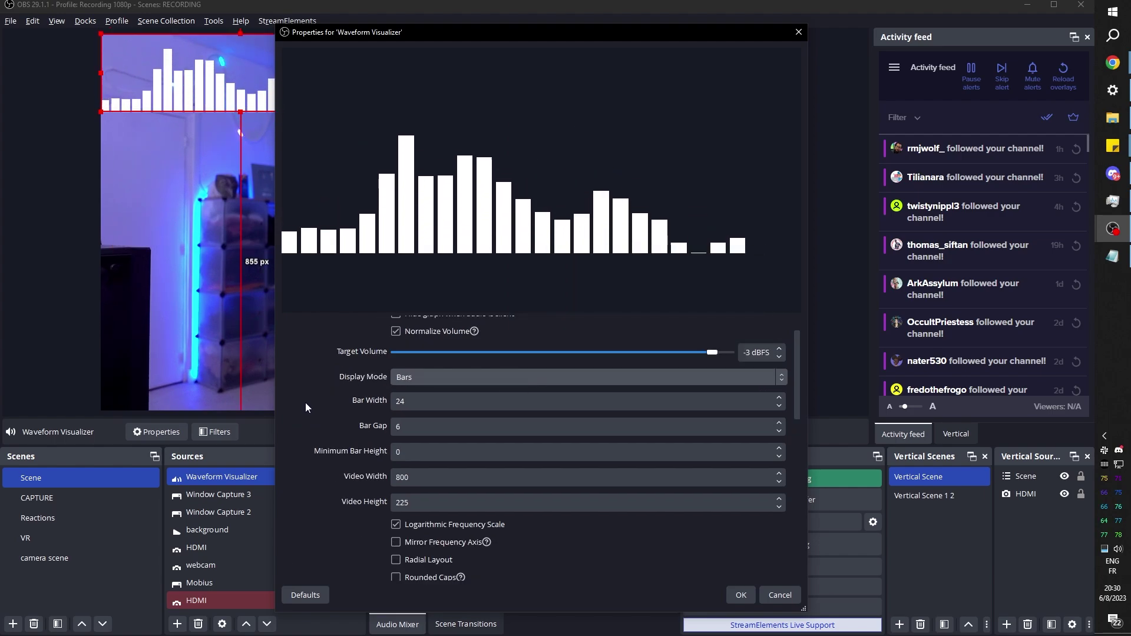
{"action": "scroll", "coordinate": [366, 441], "scroll_direction": "down", "scroll_amount": 3}
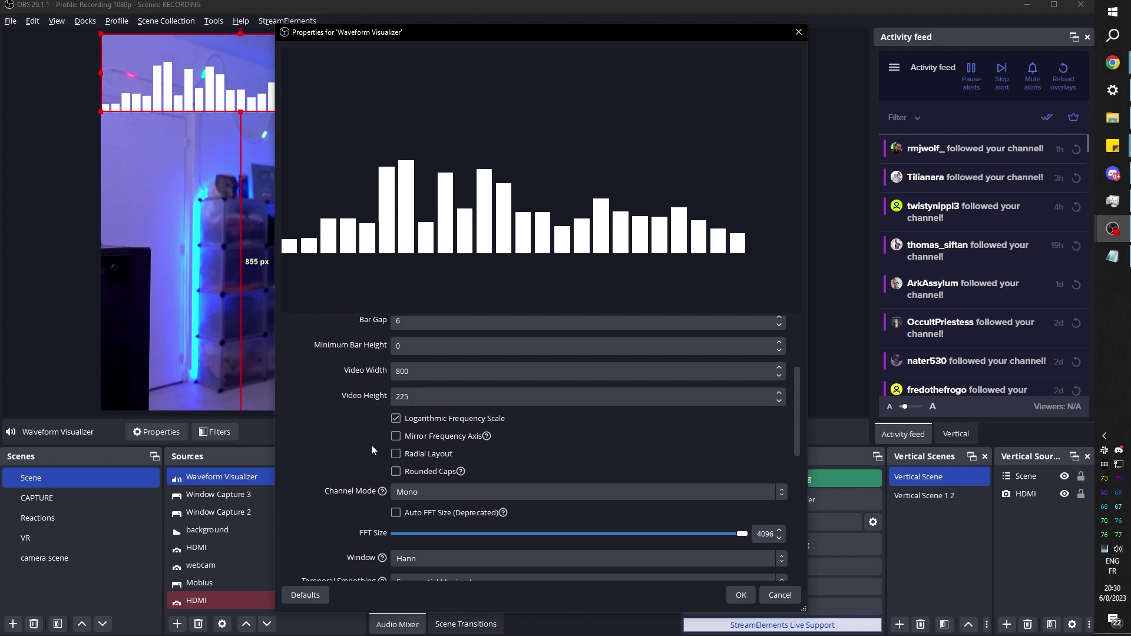
{"action": "left_click", "coordinate": [396, 400]}
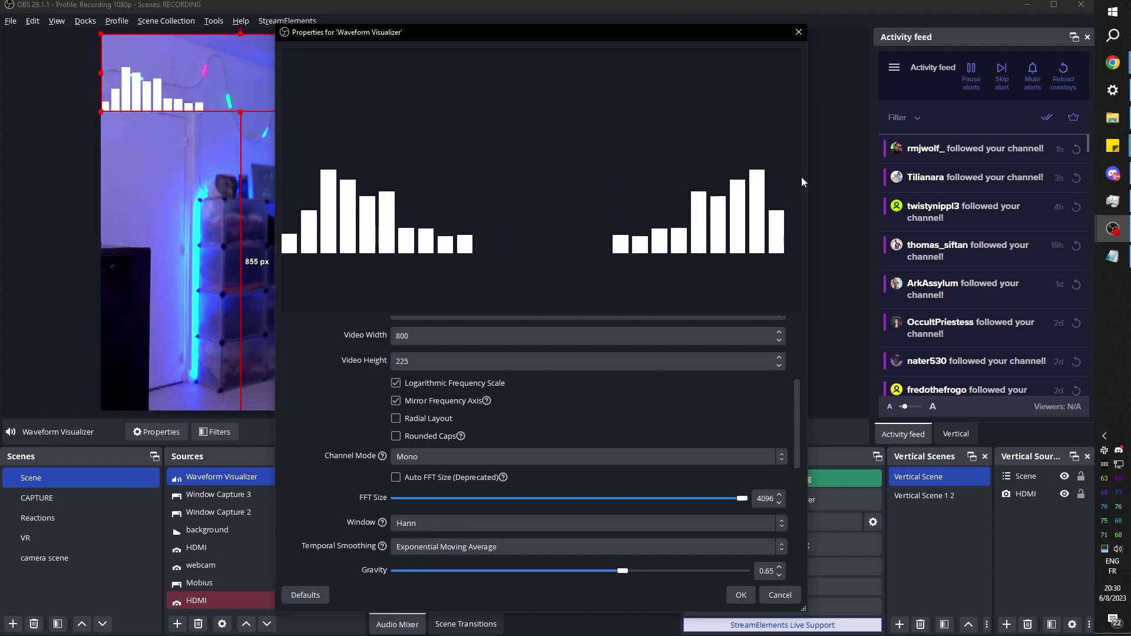
Try an inverted radial layout with an unmirrored frequency axis, then turn radial layout back off.
{"action": "left_click", "coordinate": [396, 418]}
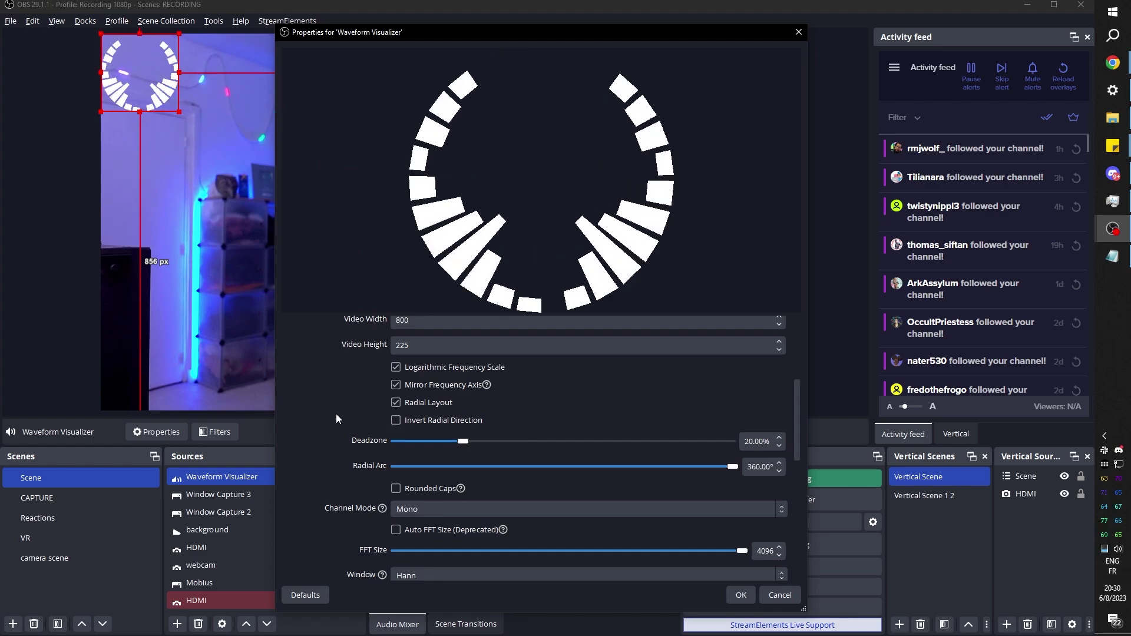
{"action": "left_click", "coordinate": [396, 422]}
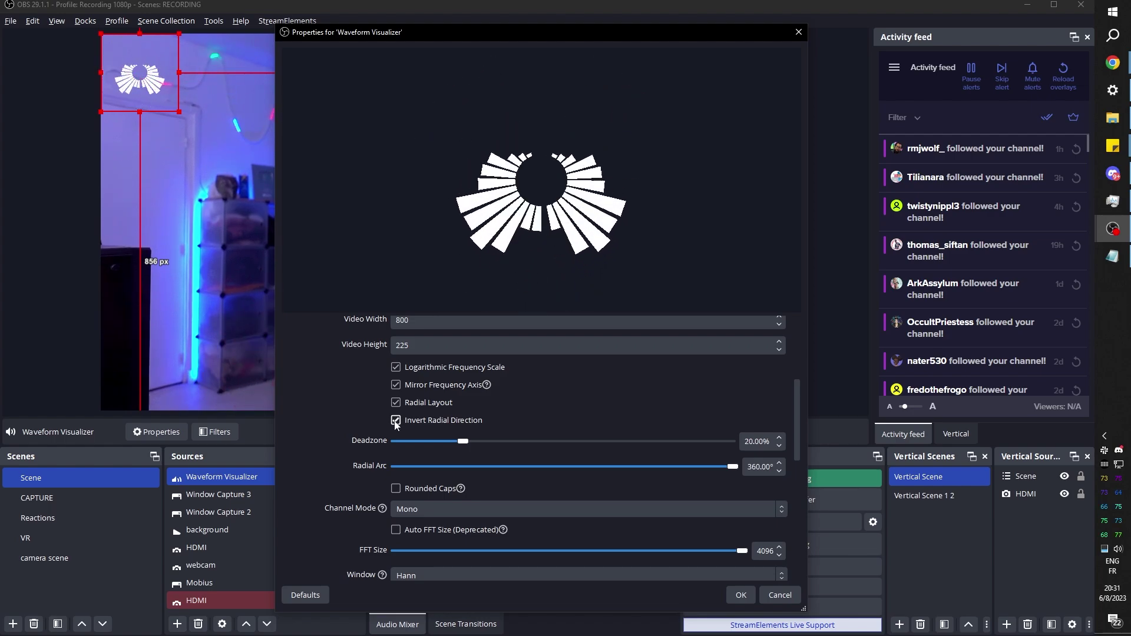
{"action": "left_click", "coordinate": [396, 385]}
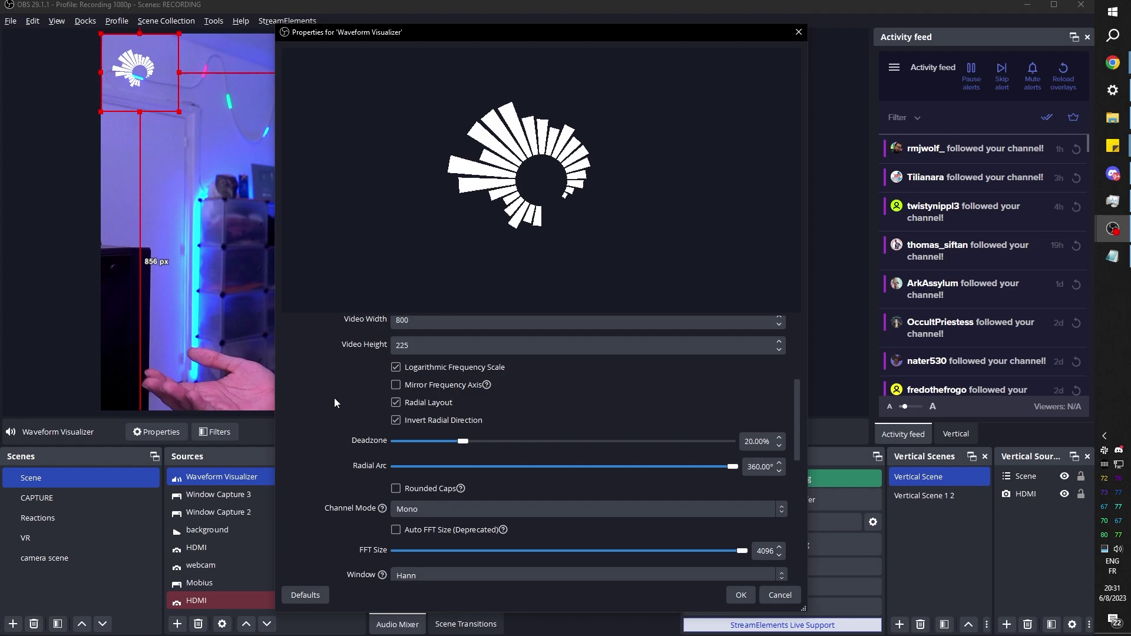
{"action": "scroll", "coordinate": [416, 407], "scroll_direction": "down", "scroll_amount": 5}
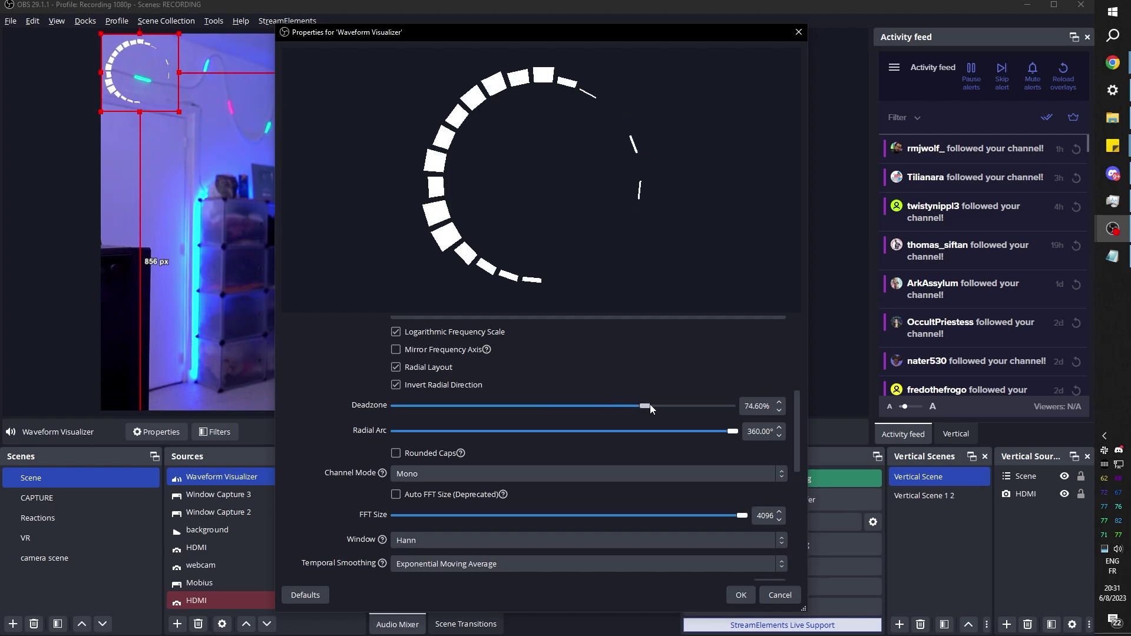
{"action": "left_click", "coordinate": [395, 367]}
{"action": "scroll", "coordinate": [360, 418], "scroll_direction": "down", "scroll_amount": 6}
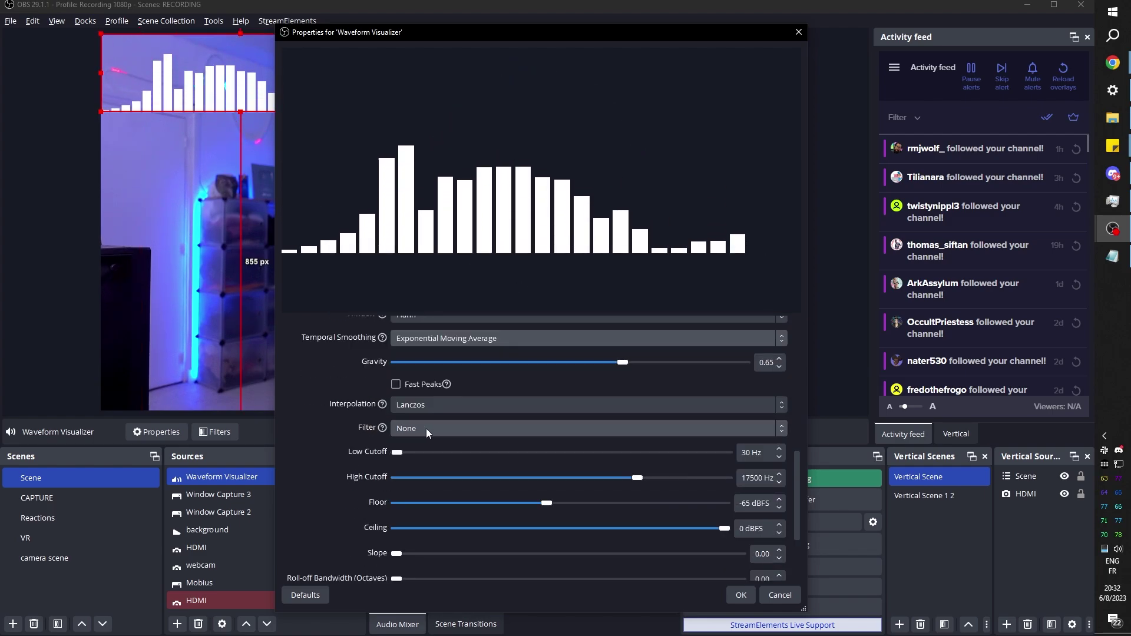
Set the visualizer interpolation to Nearest Neighbor and keep the filter at None.
{"action": "left_click", "coordinate": [497, 408]}
{"action": "left_click", "coordinate": [478, 423]}
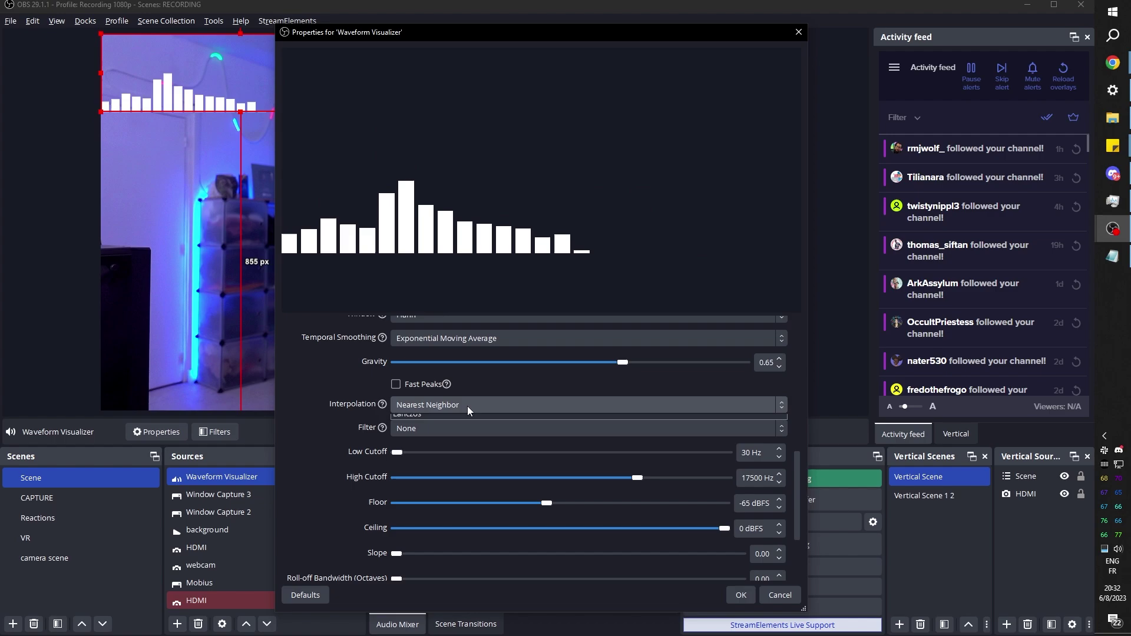
{"action": "left_click", "coordinate": [464, 427]}
{"action": "left_click", "coordinate": [462, 428]}
{"action": "scroll", "coordinate": [306, 433], "scroll_direction": "down", "scroll_amount": 4}
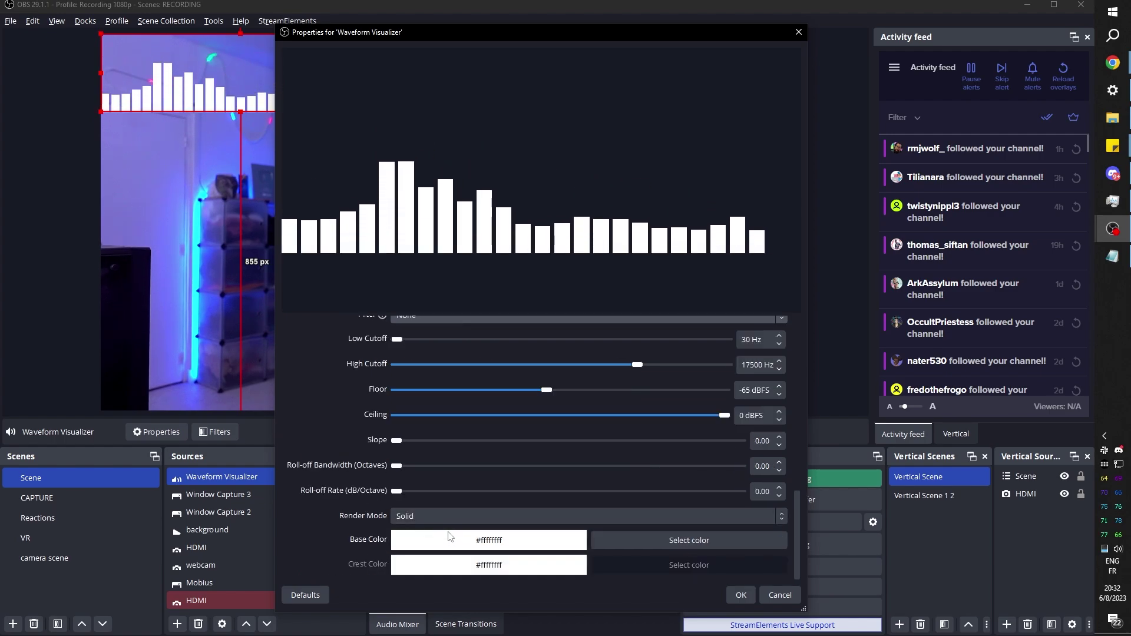
Switch Render Mode to Gradient with a purple base color and a cyan crest color.
{"action": "left_click", "coordinate": [451, 516]}
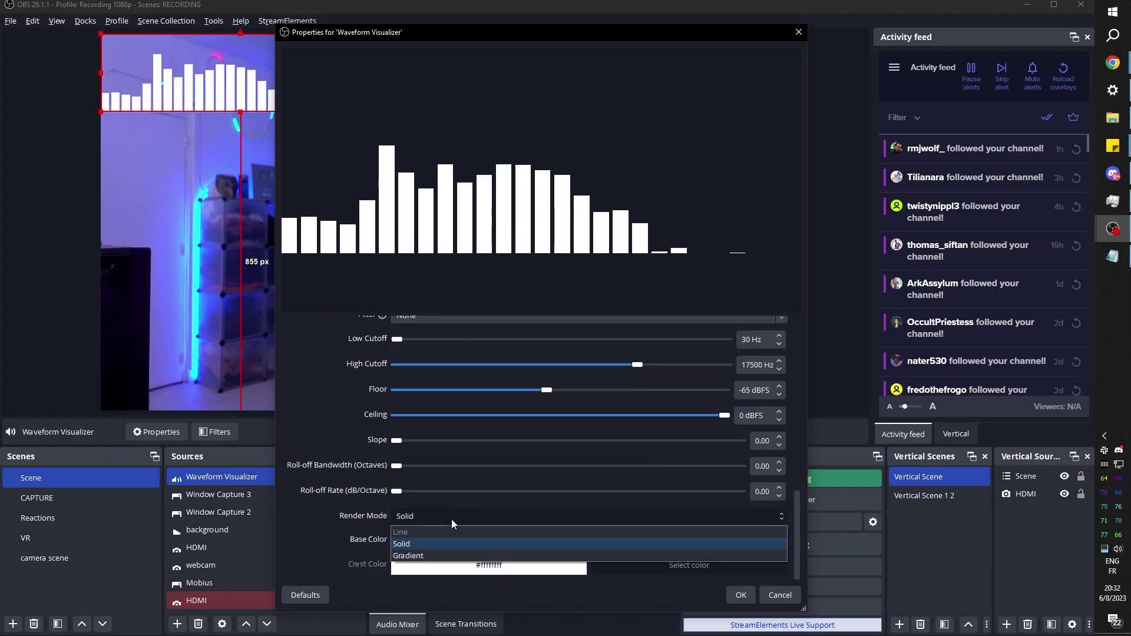
{"action": "left_click", "coordinate": [452, 555]}
{"action": "left_click", "coordinate": [631, 524]}
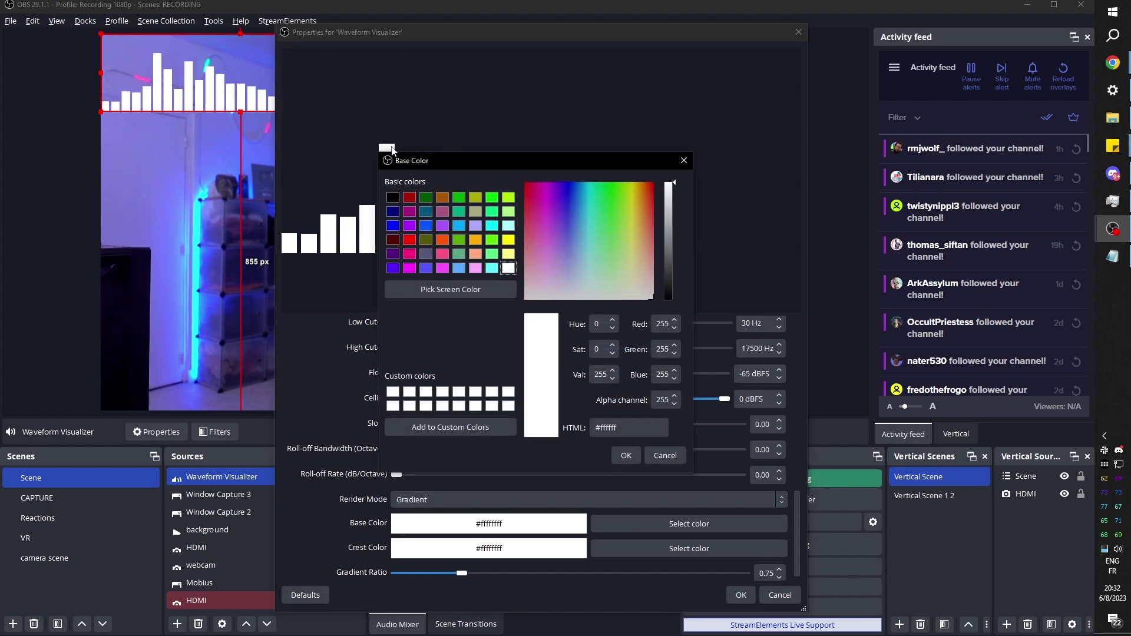
{"action": "left_click", "coordinate": [413, 227]}
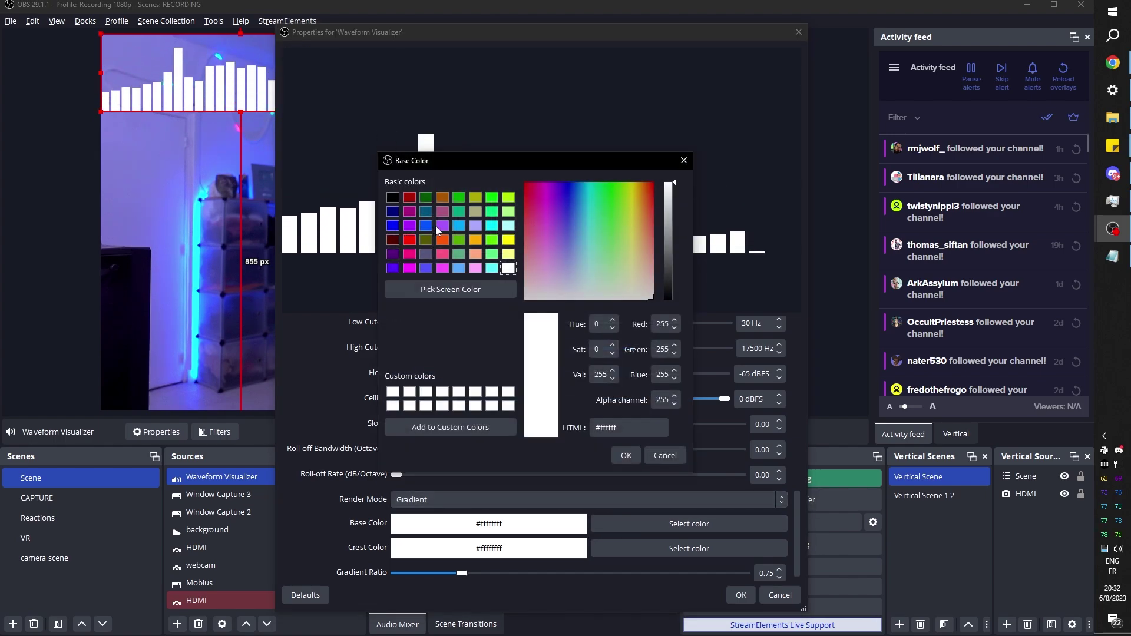
{"action": "left_click", "coordinate": [623, 456]}
{"action": "left_click", "coordinate": [613, 549]}
{"action": "left_click", "coordinate": [492, 268]}
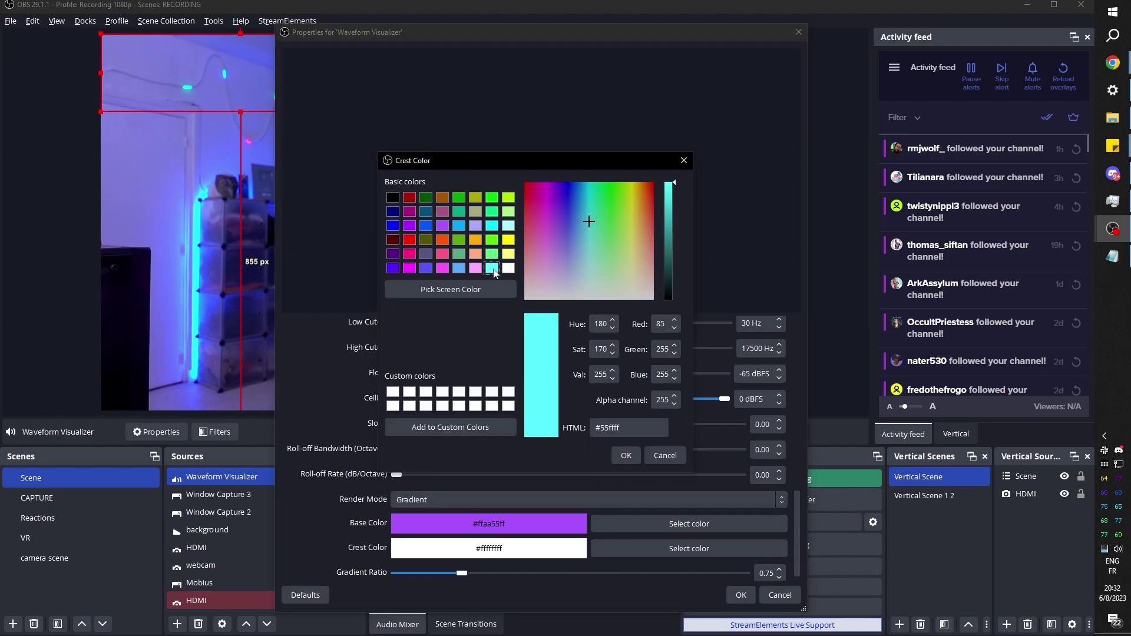
{"action": "left_click", "coordinate": [625, 453]}
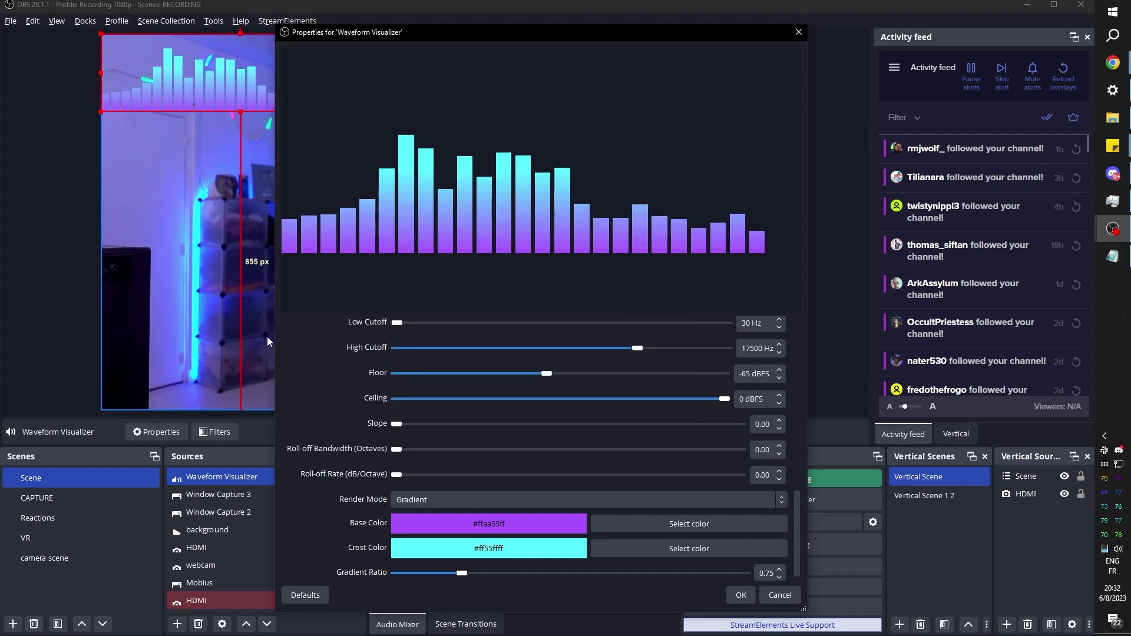
{"action": "left_click_drag", "start_coordinate": [413, 32], "coordinate": [909, 97]}
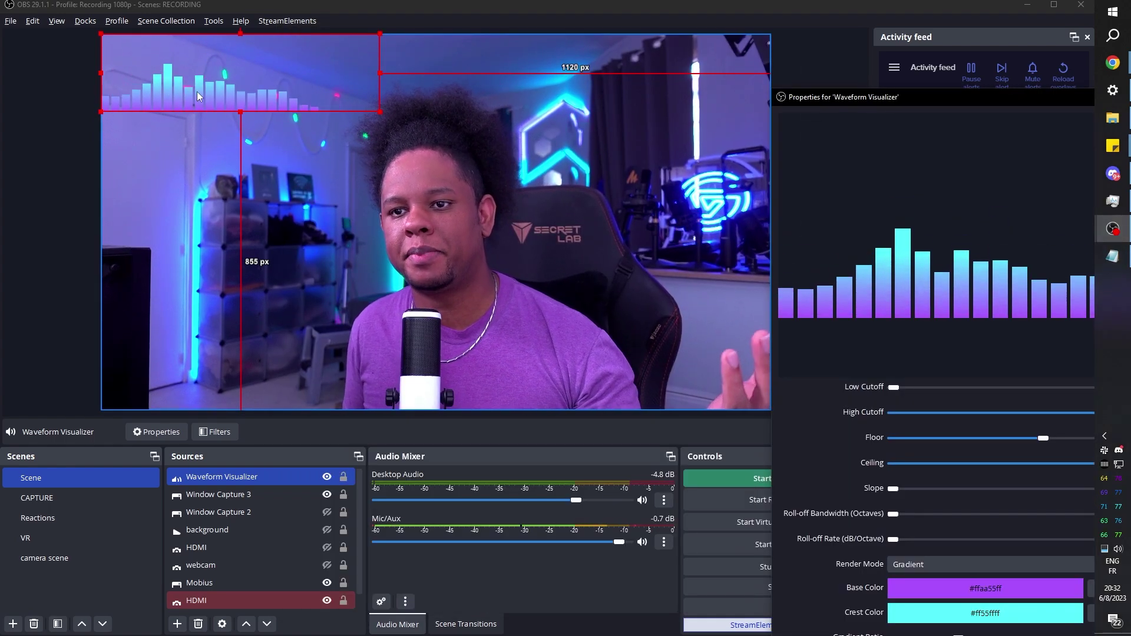
Drag the Waveform Visualizer down beside the microphone over the webcam feed and nudge it into place.
{"action": "left_click_drag", "start_coordinate": [196, 91], "coordinate": [581, 310]}
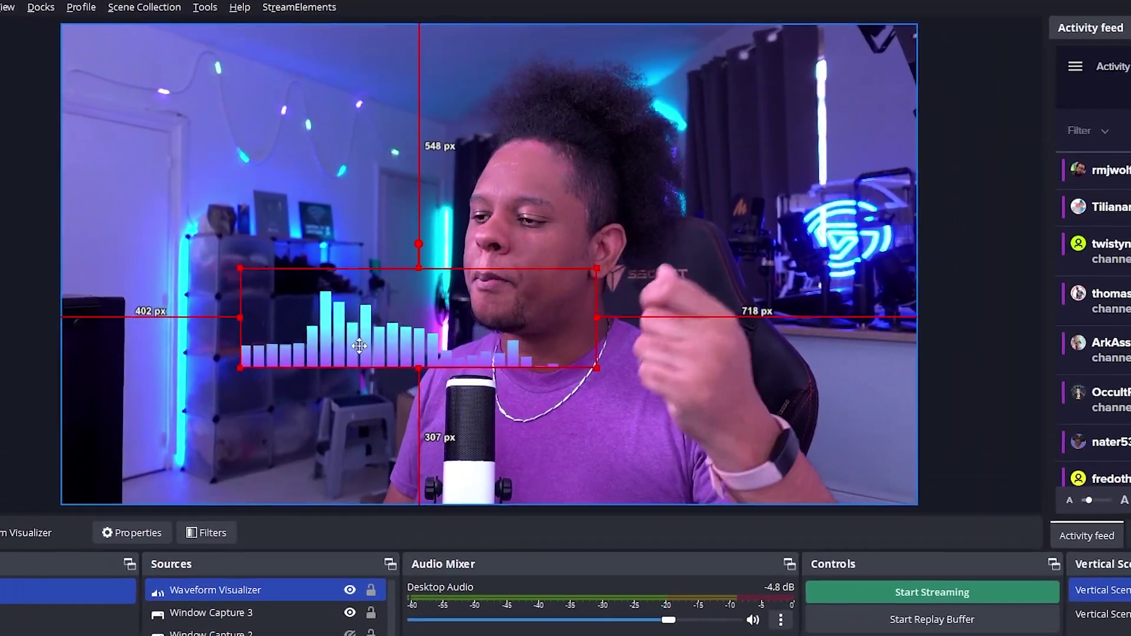
{"action": "left_click_drag", "start_coordinate": [360, 346], "coordinate": [367, 397]}
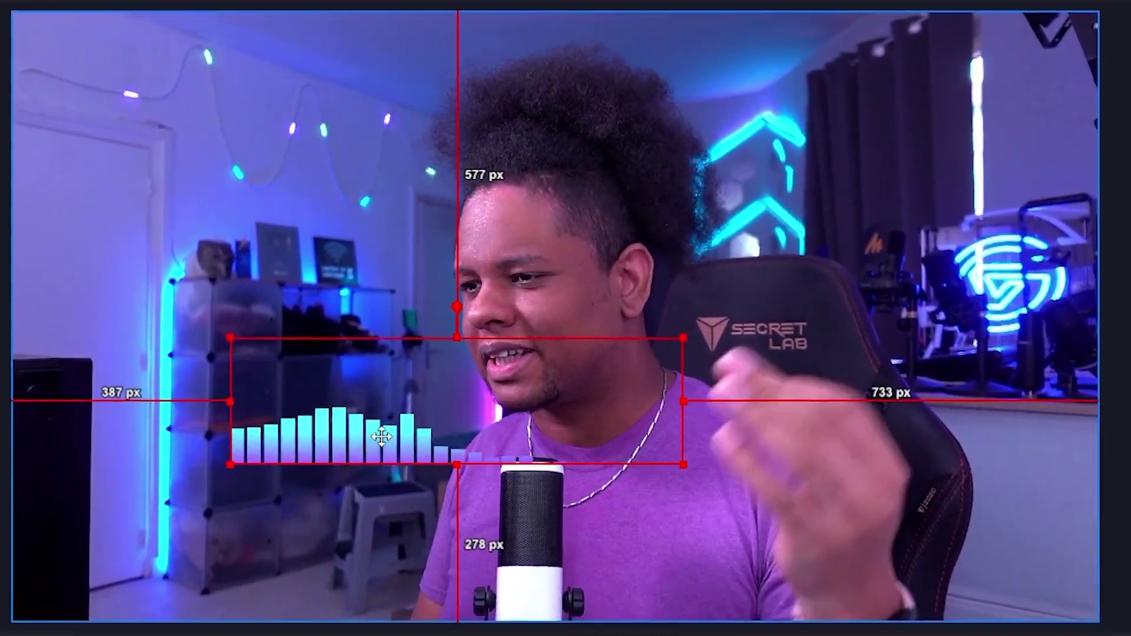